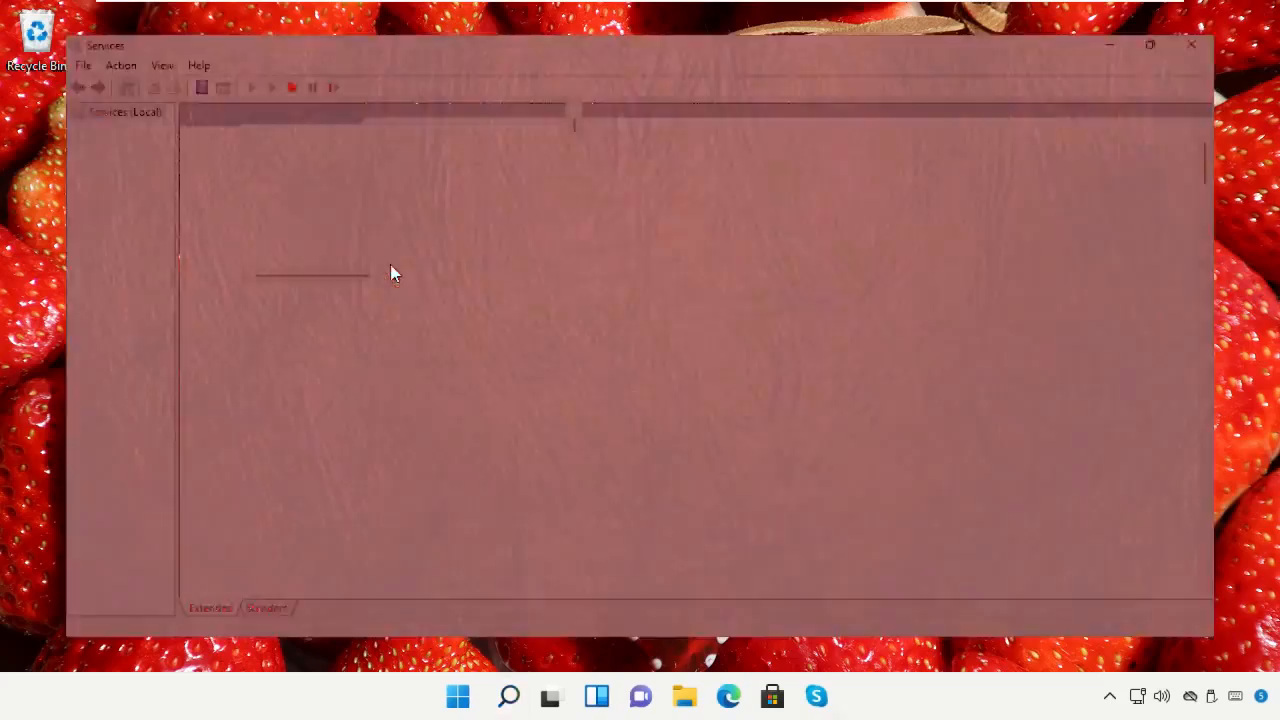
# Find the Performance Logs & Alerts service in the services list and open its properties
pyautogui.press('p')
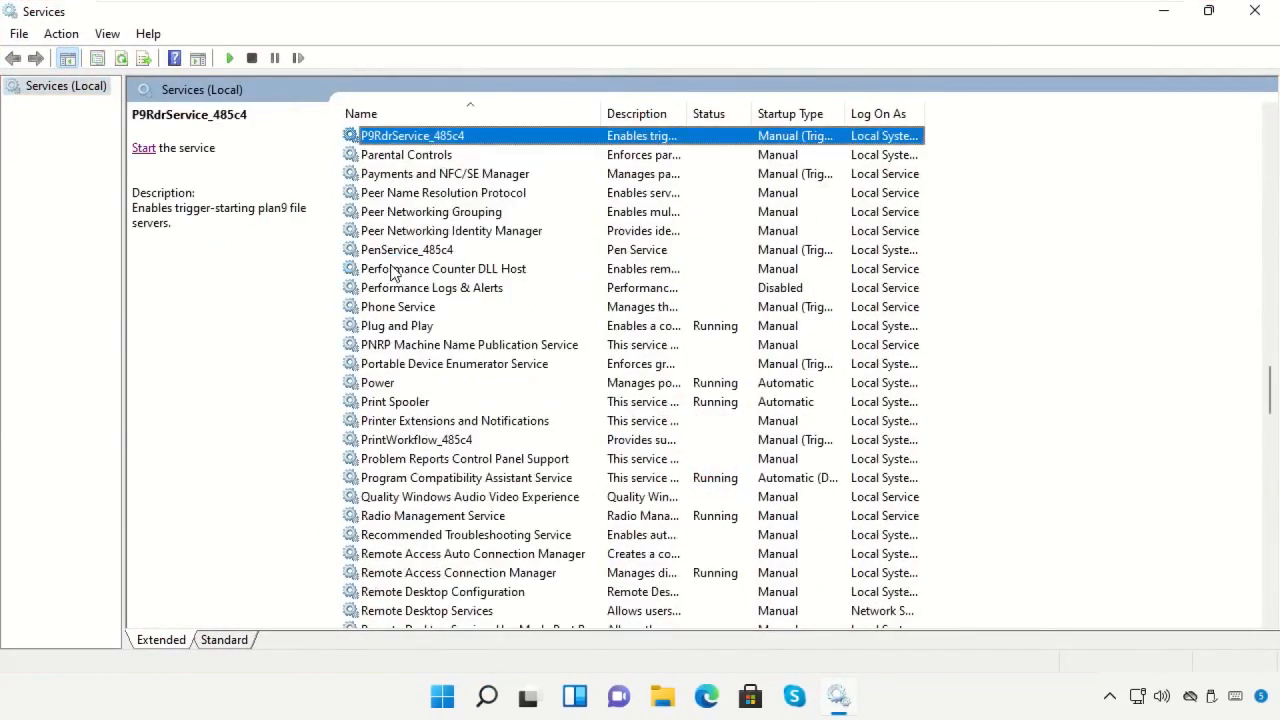
pyautogui.scroll(-4, 399, 302)
pyautogui.click(1209, 12)
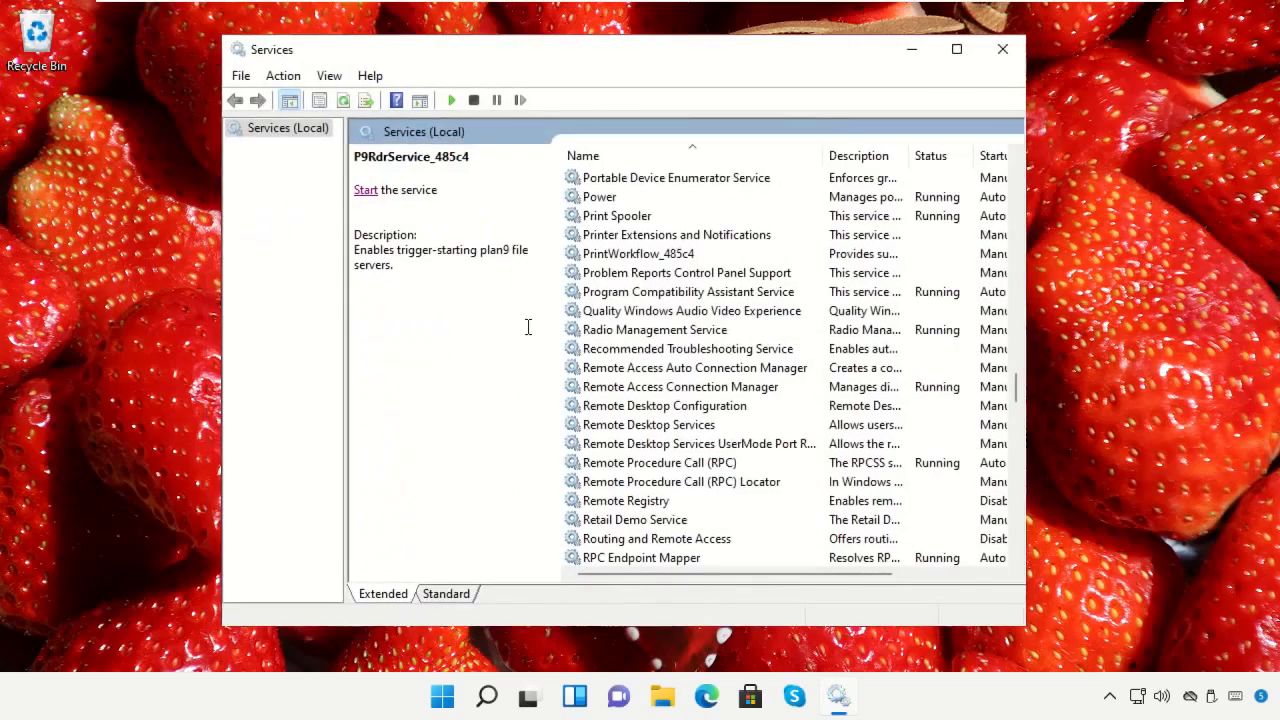
pyautogui.scroll(-7, 645, 333)
pyautogui.scroll(11, 645, 333)
pyautogui.scroll(-7, 645, 340)
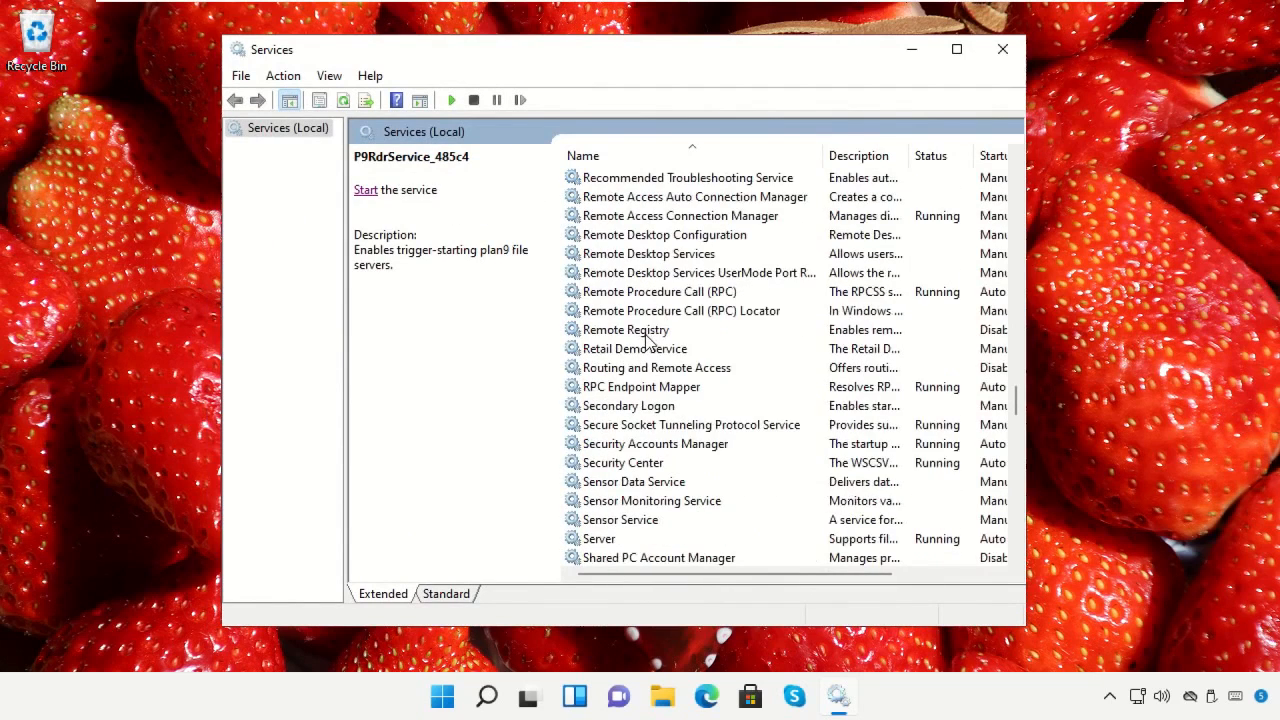
pyautogui.scroll(2, 645, 342)
pyautogui.scroll(4, 645, 342)
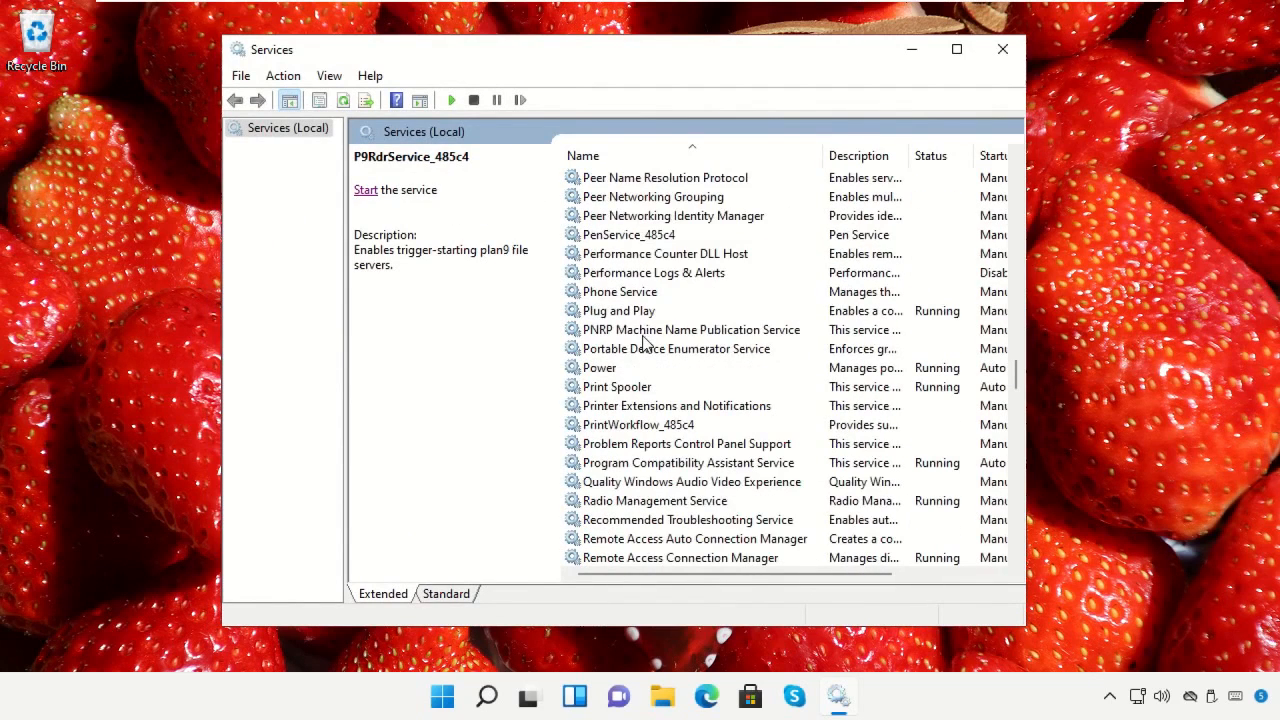
pyautogui.scroll(2, 645, 342)
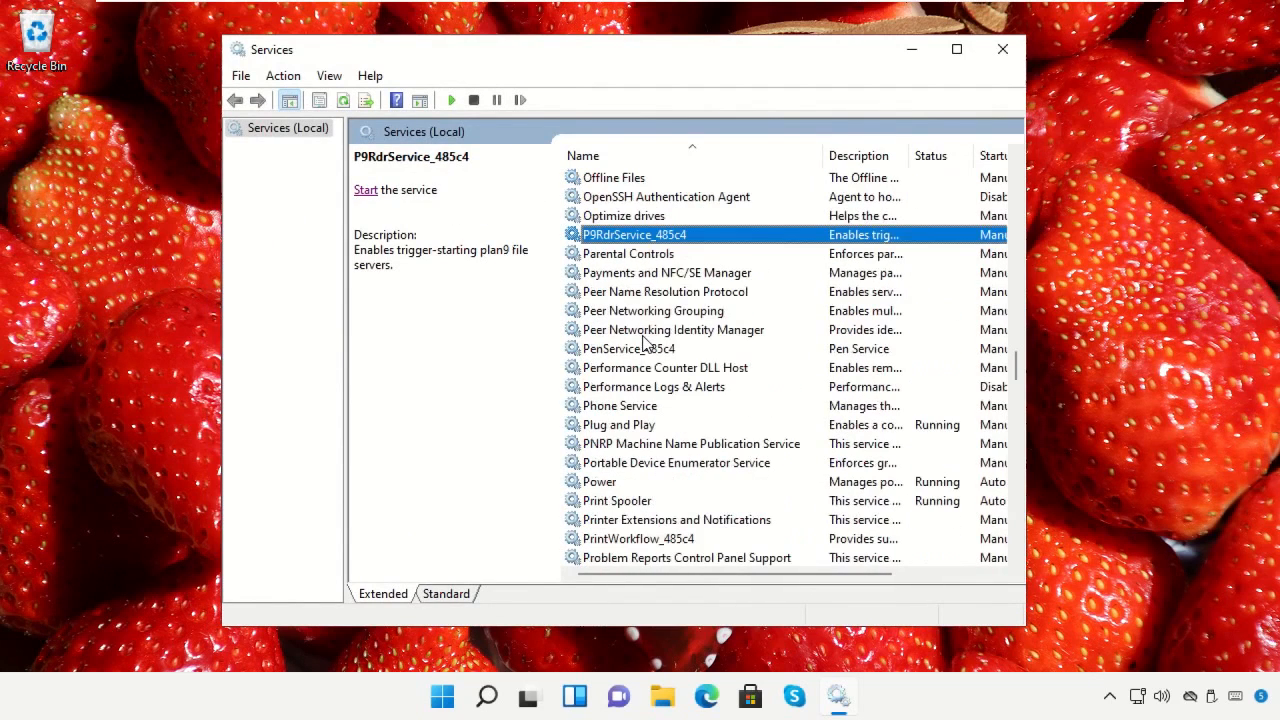
pyautogui.click(648, 389)
pyautogui.rightClick(647, 389)
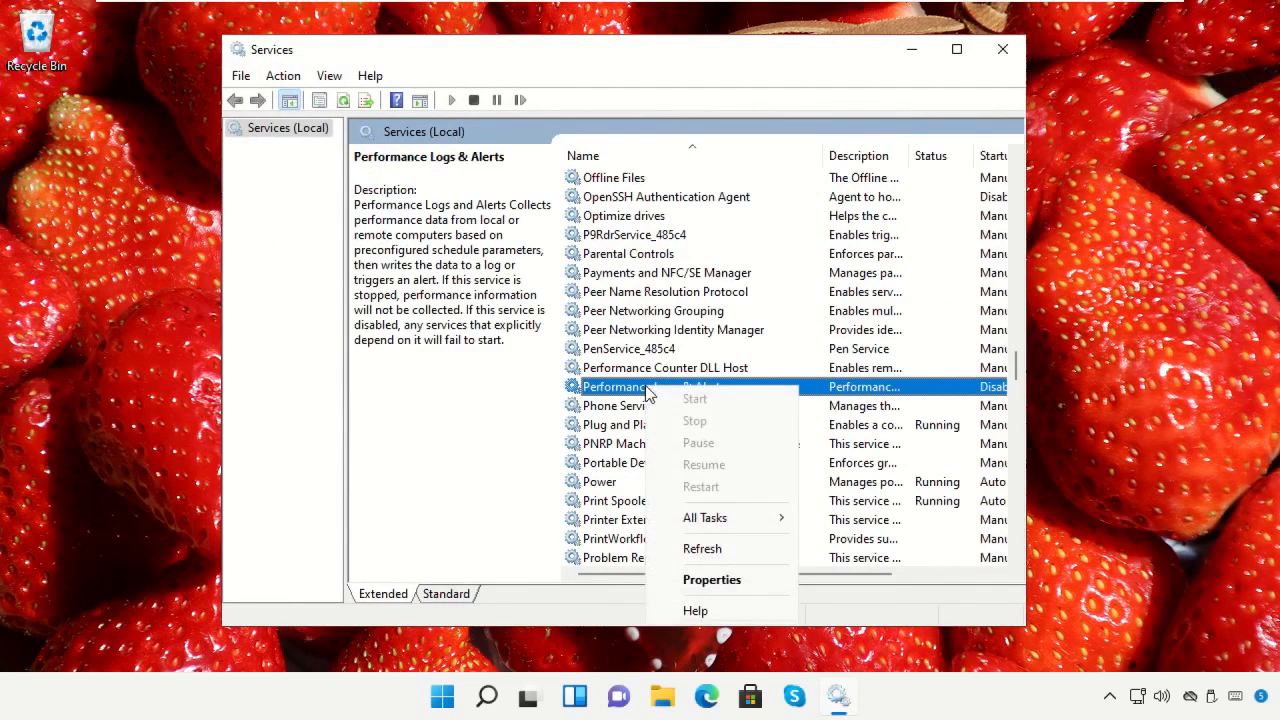
pyautogui.click(705, 580)
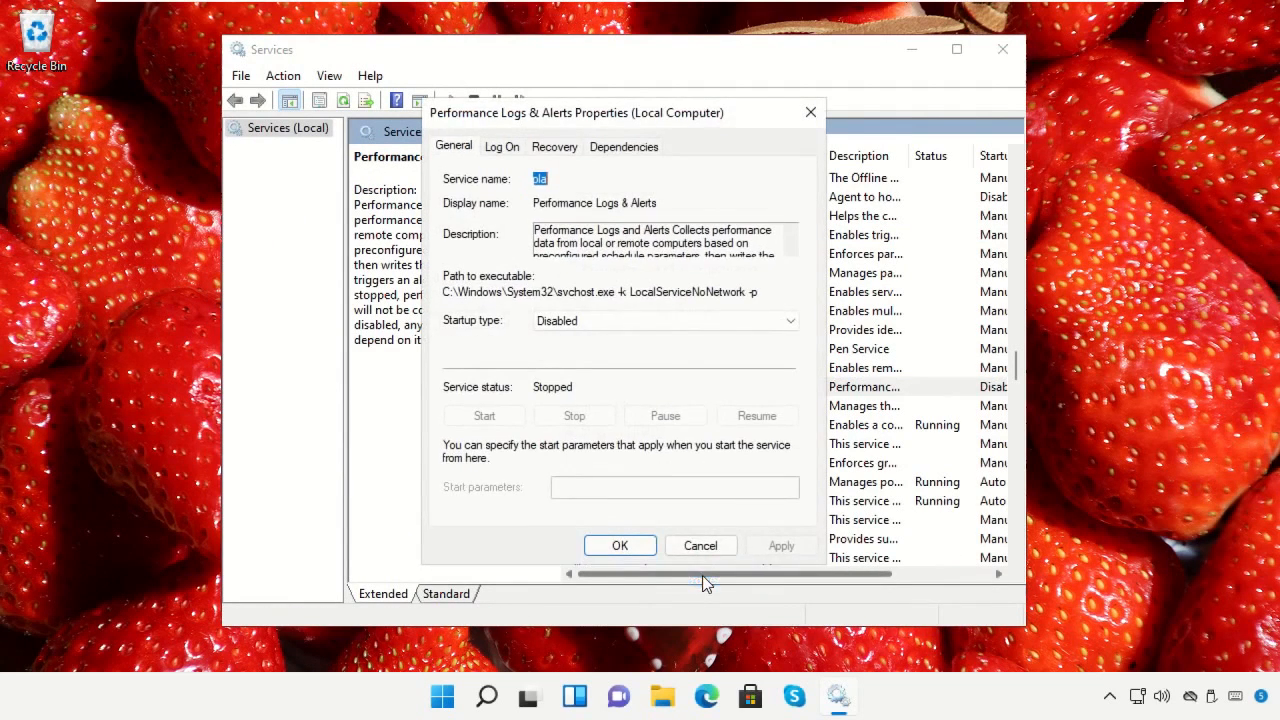
# Set the Performance Logs & Alerts startup type to Automatic, and start the service
pyautogui.click(640, 323)
pyautogui.click(636, 354)
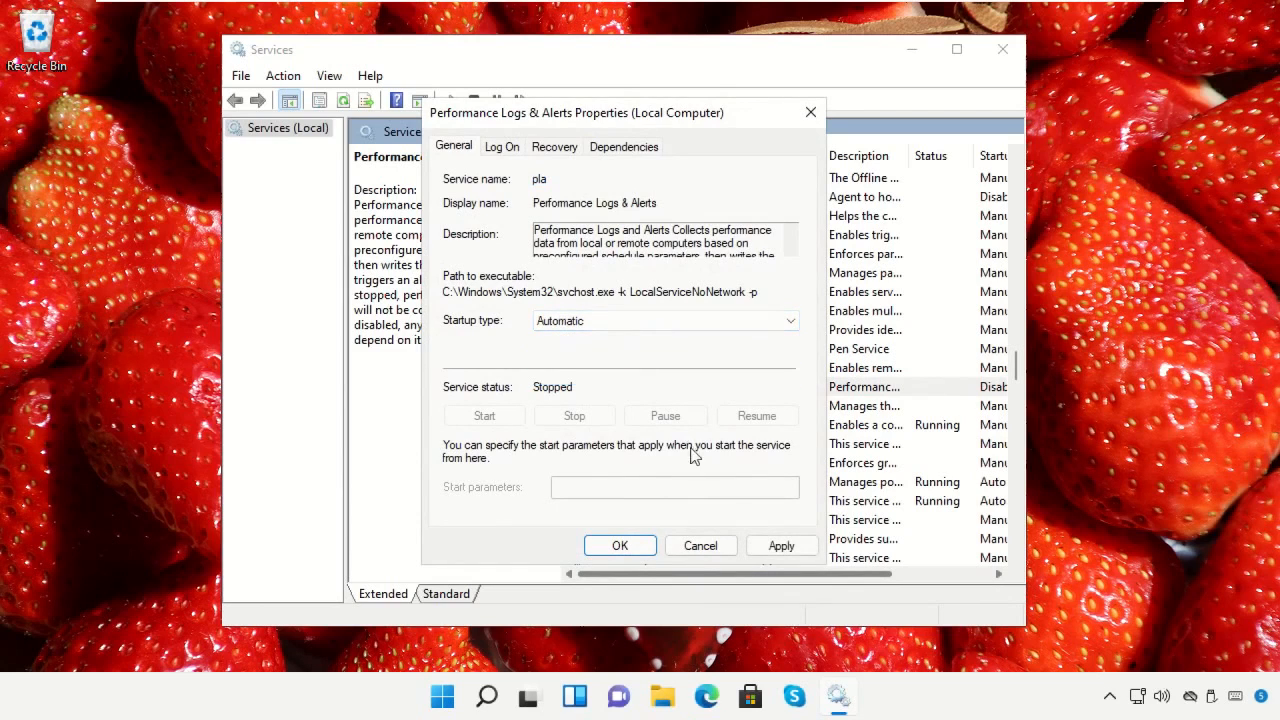
pyautogui.click(775, 545)
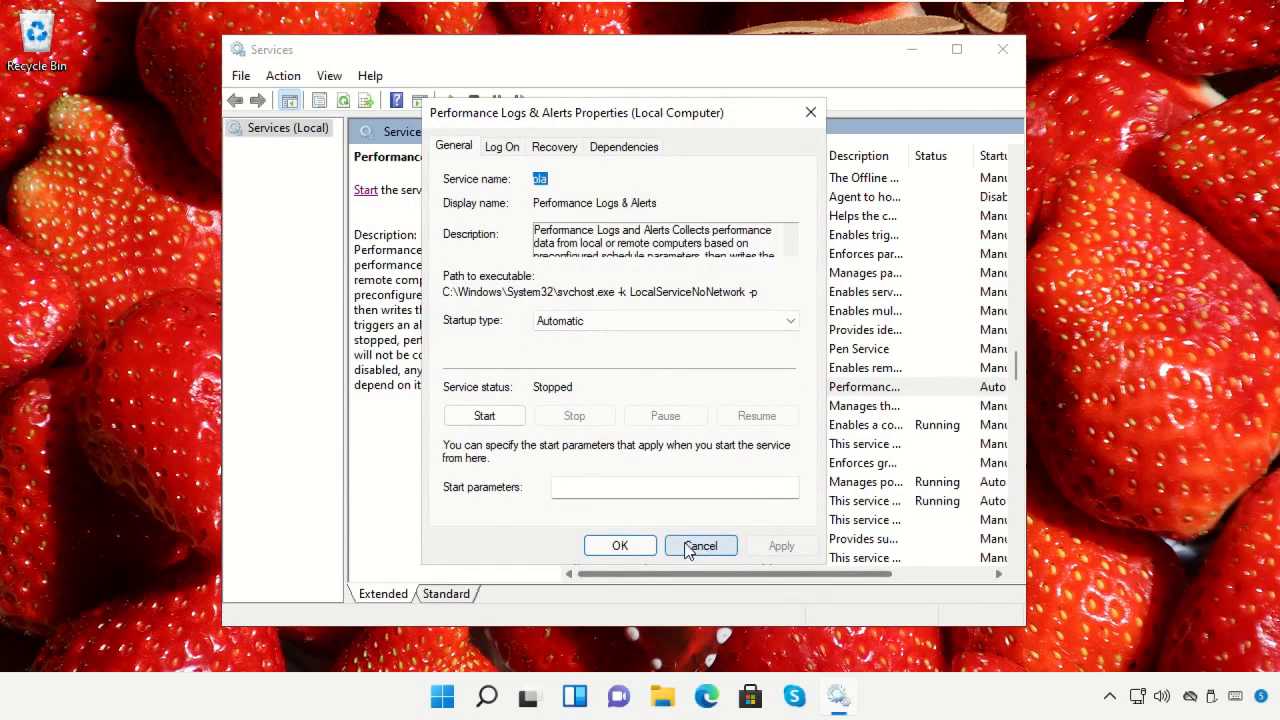
pyautogui.click(640, 546)
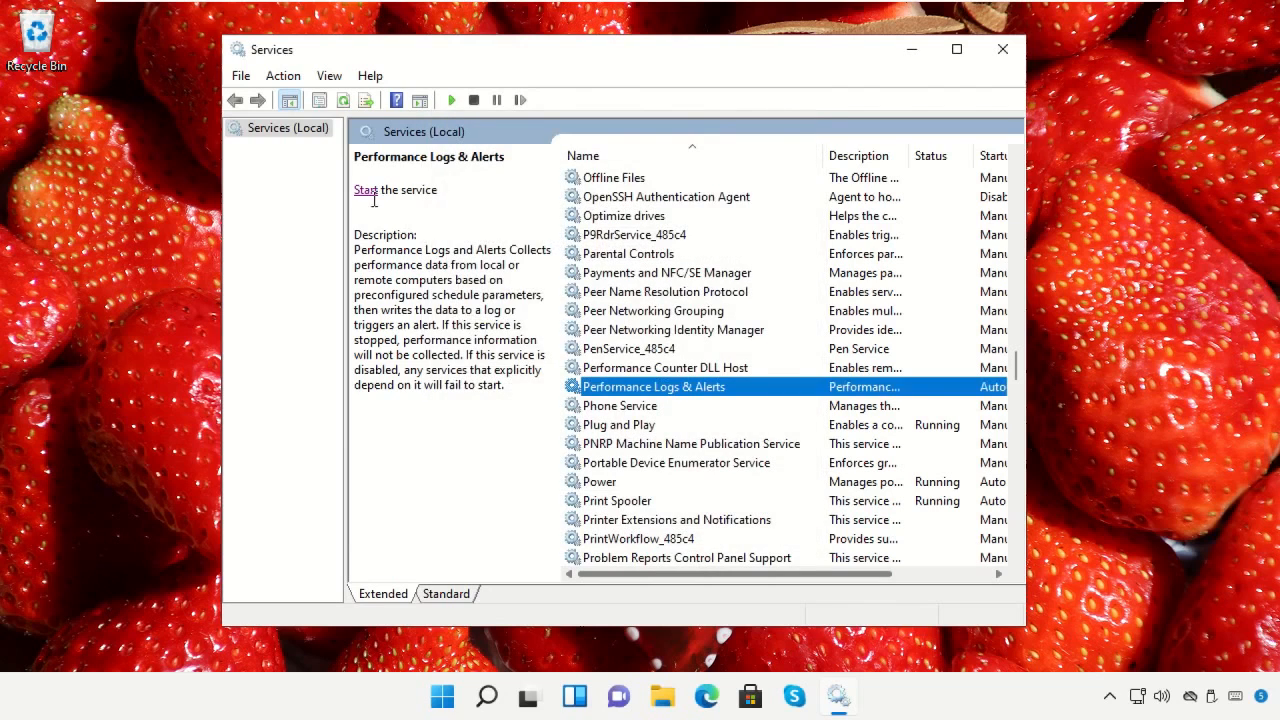
pyautogui.click(366, 195)
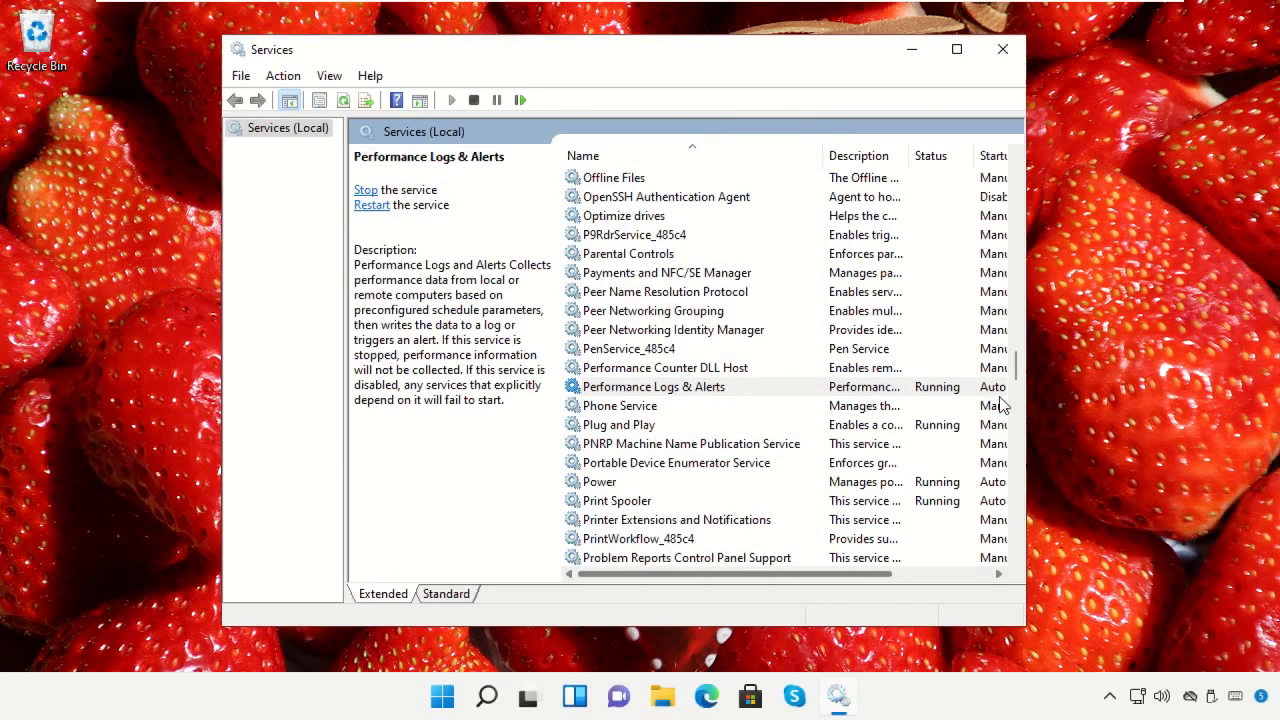
pyautogui.click(1002, 49)
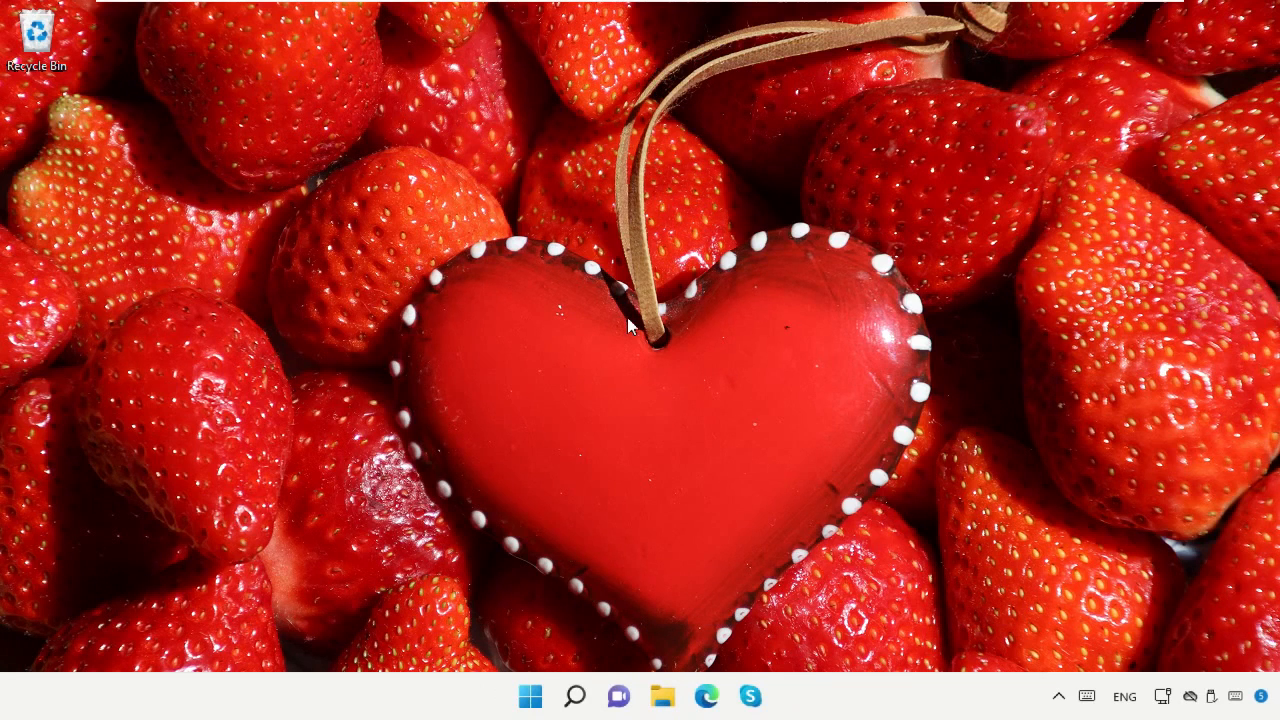
# Search Windows for "Task manager" and open Task Manager
pyautogui.click(577, 698)
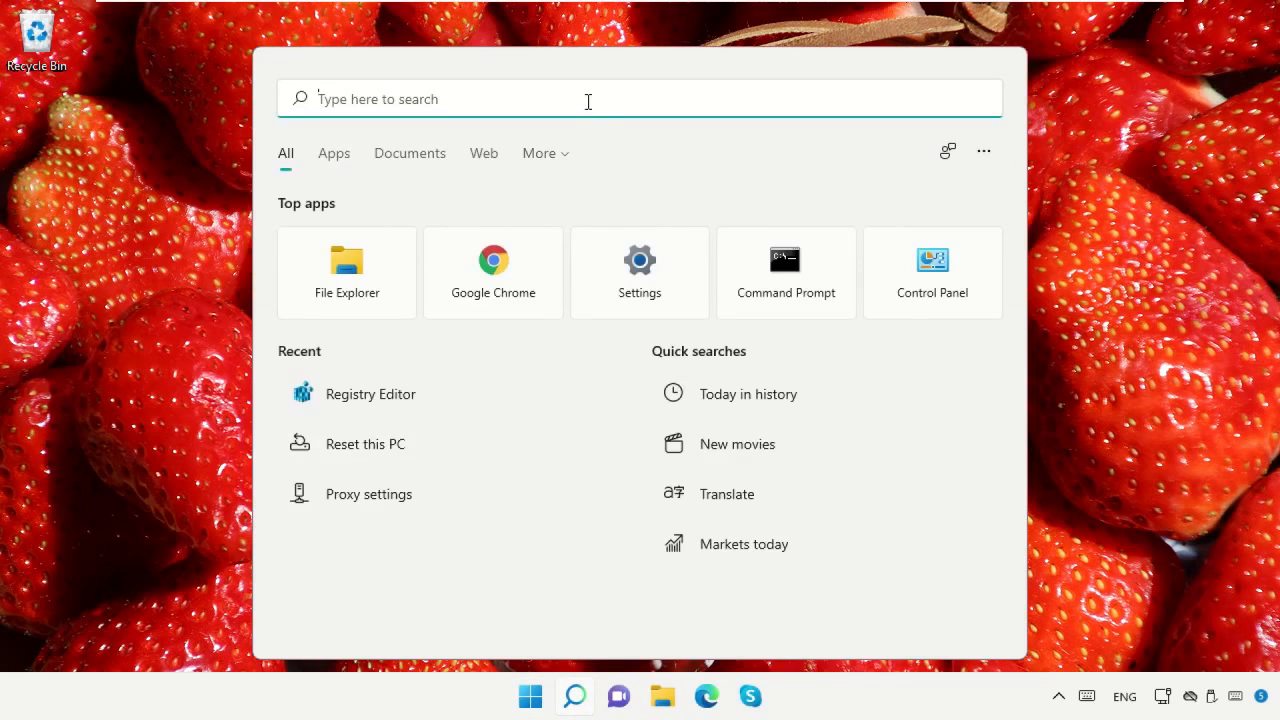
pyautogui.write('Task manager')
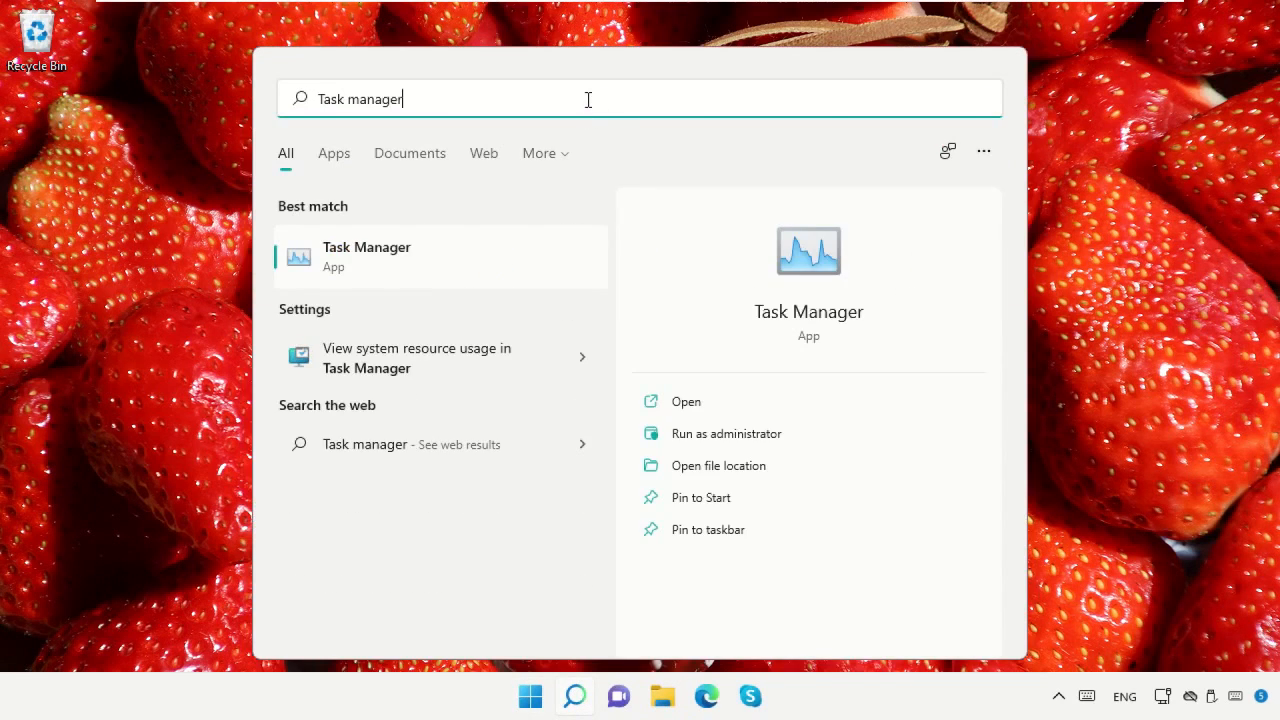
pyautogui.click(465, 255)
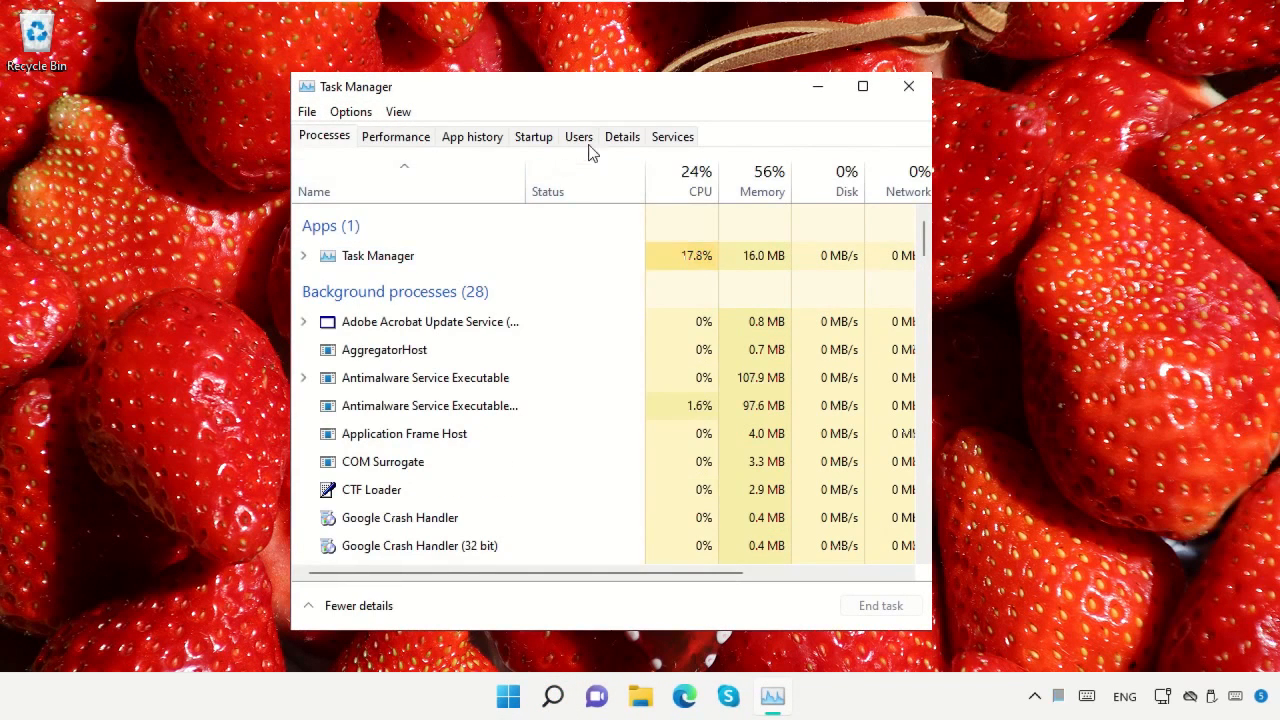
# In the detailed process list, go to the service hosted by the svchost.exe process with PID 1072
pyautogui.click(616, 143)
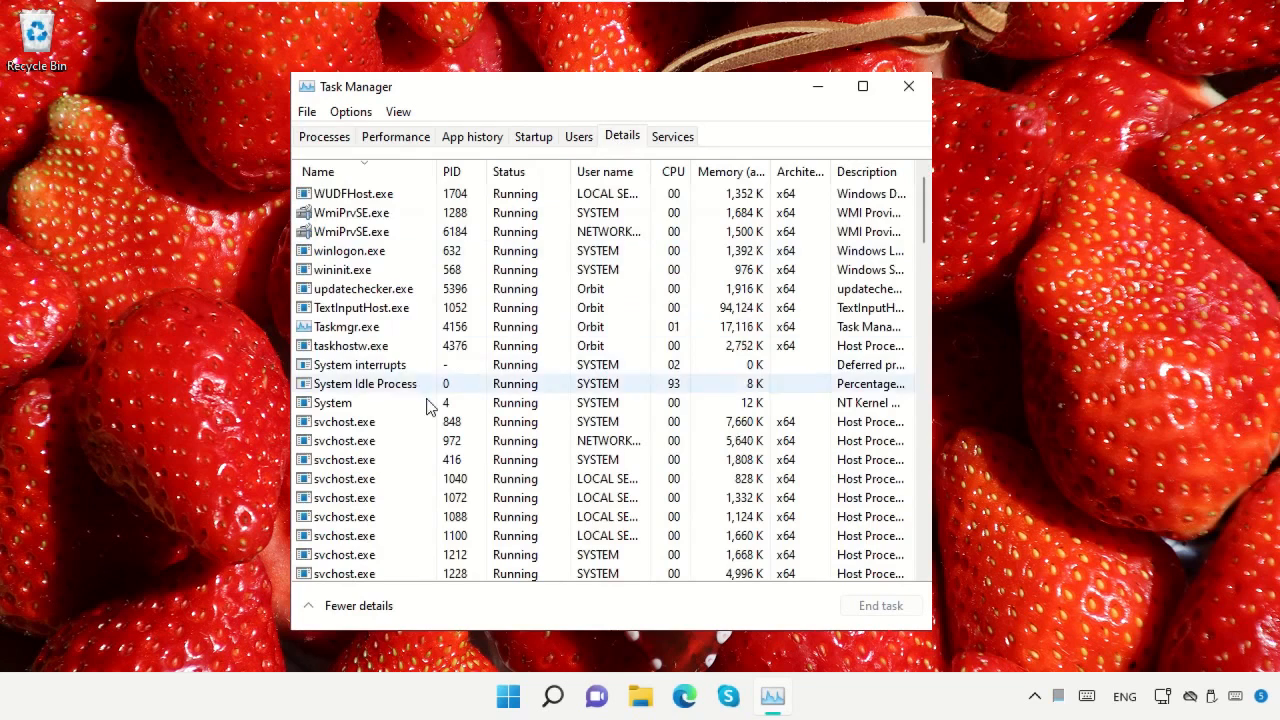
pyautogui.scroll(-3, 420, 395)
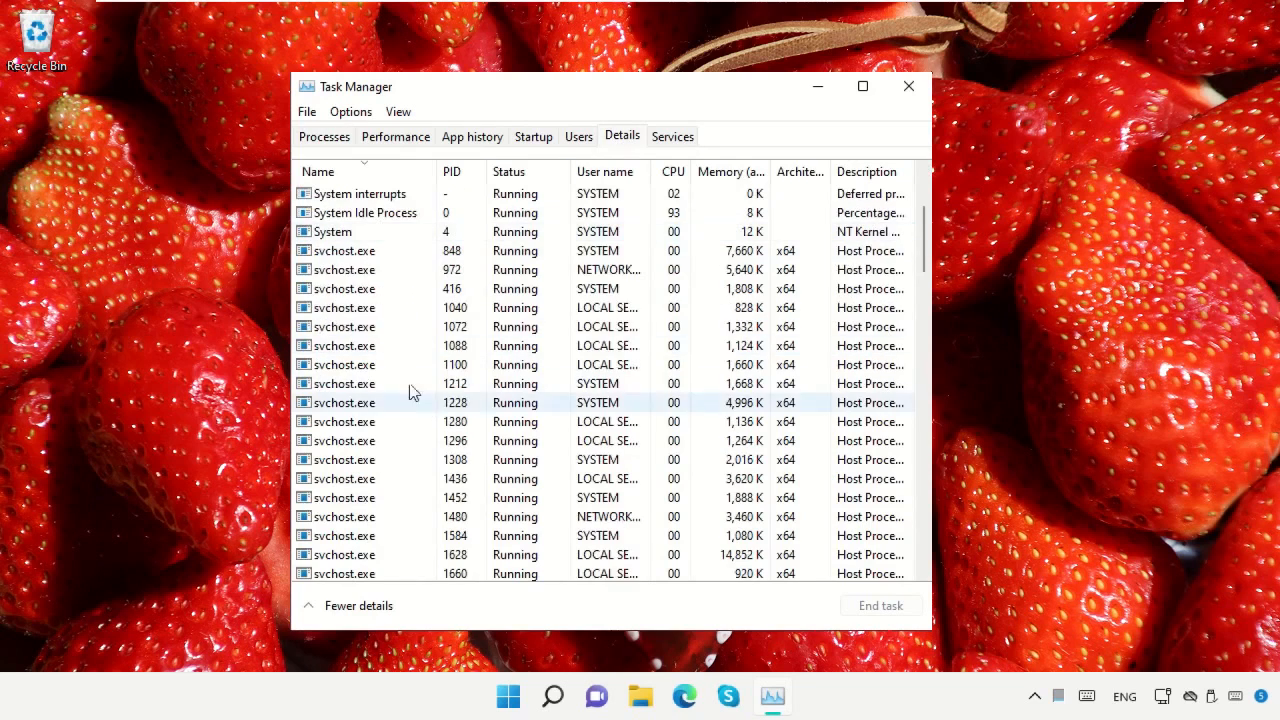
pyautogui.click(340, 328)
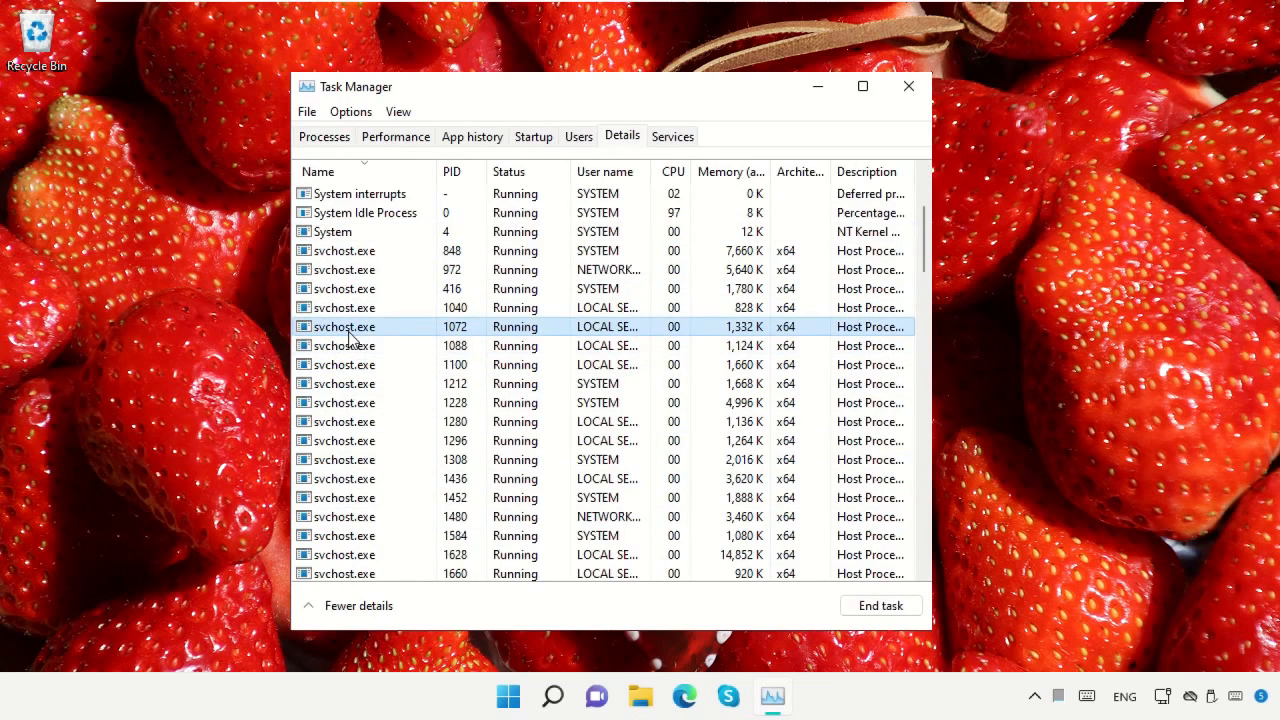
pyautogui.rightClick(350, 340)
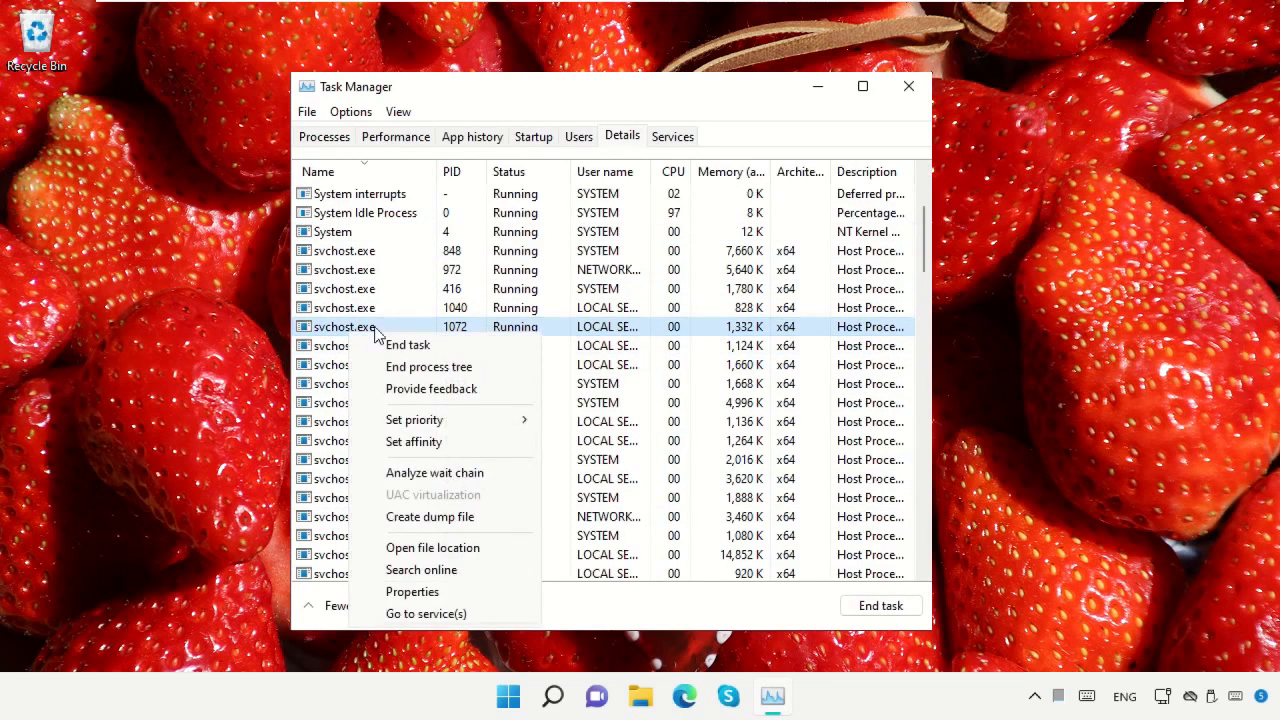
pyautogui.click(446, 614)
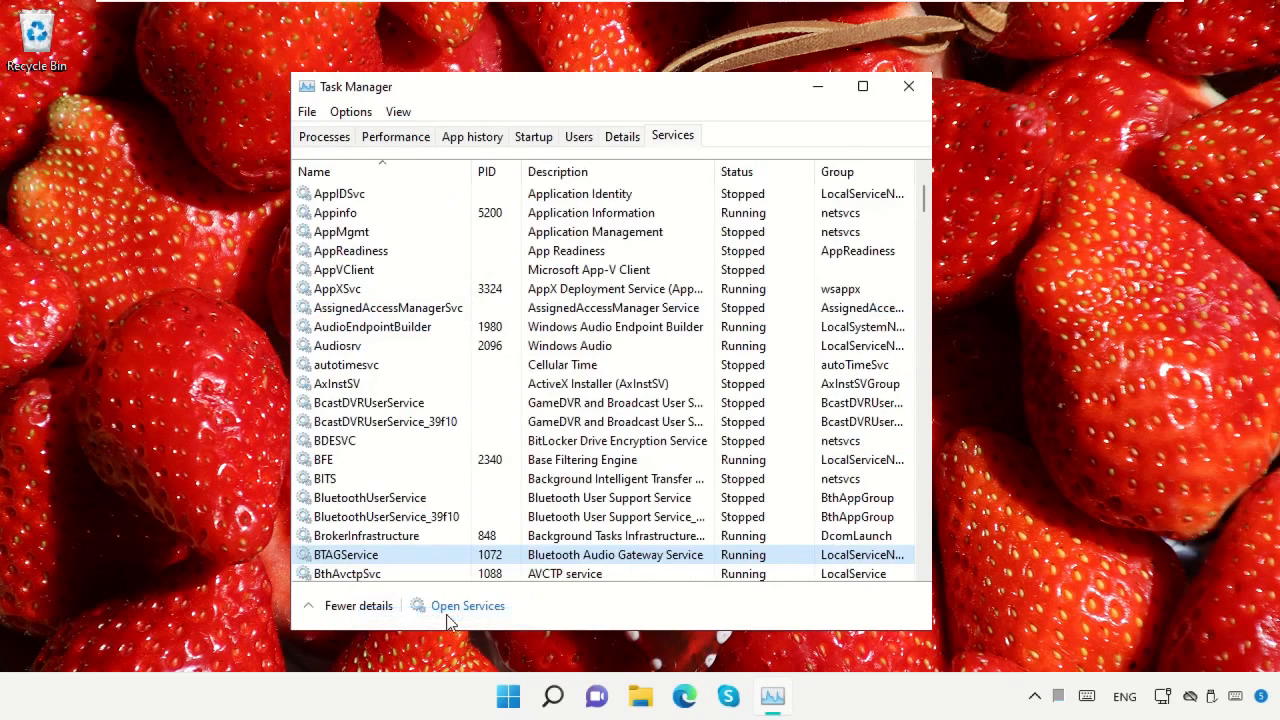
# Stop the BTAGService service and close Task Manager
pyautogui.rightClick(357, 563)
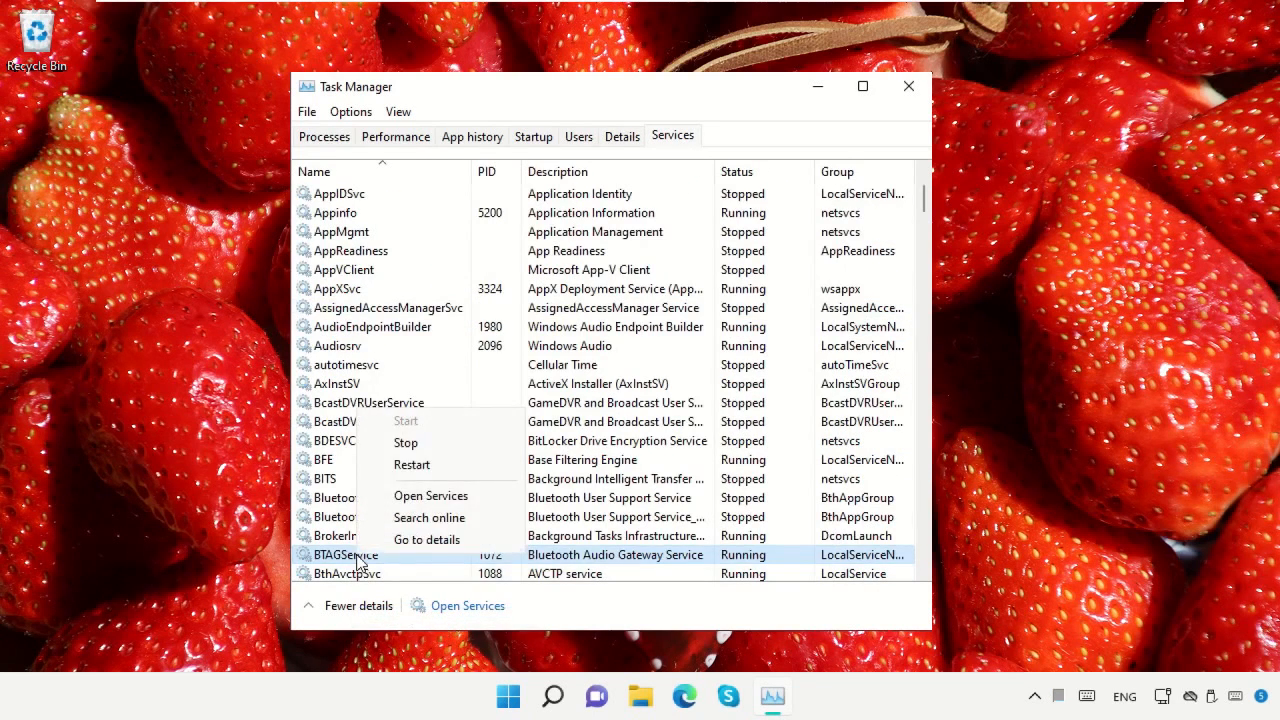
pyautogui.click(420, 445)
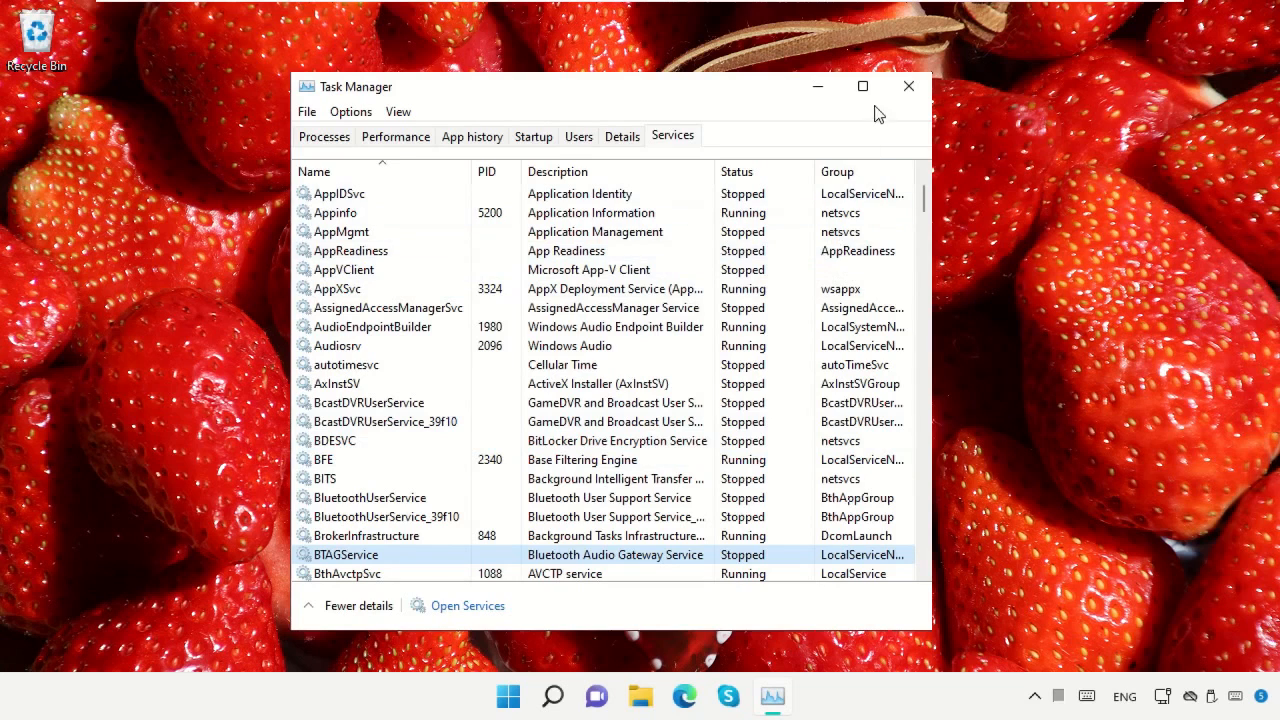
pyautogui.click(908, 86)
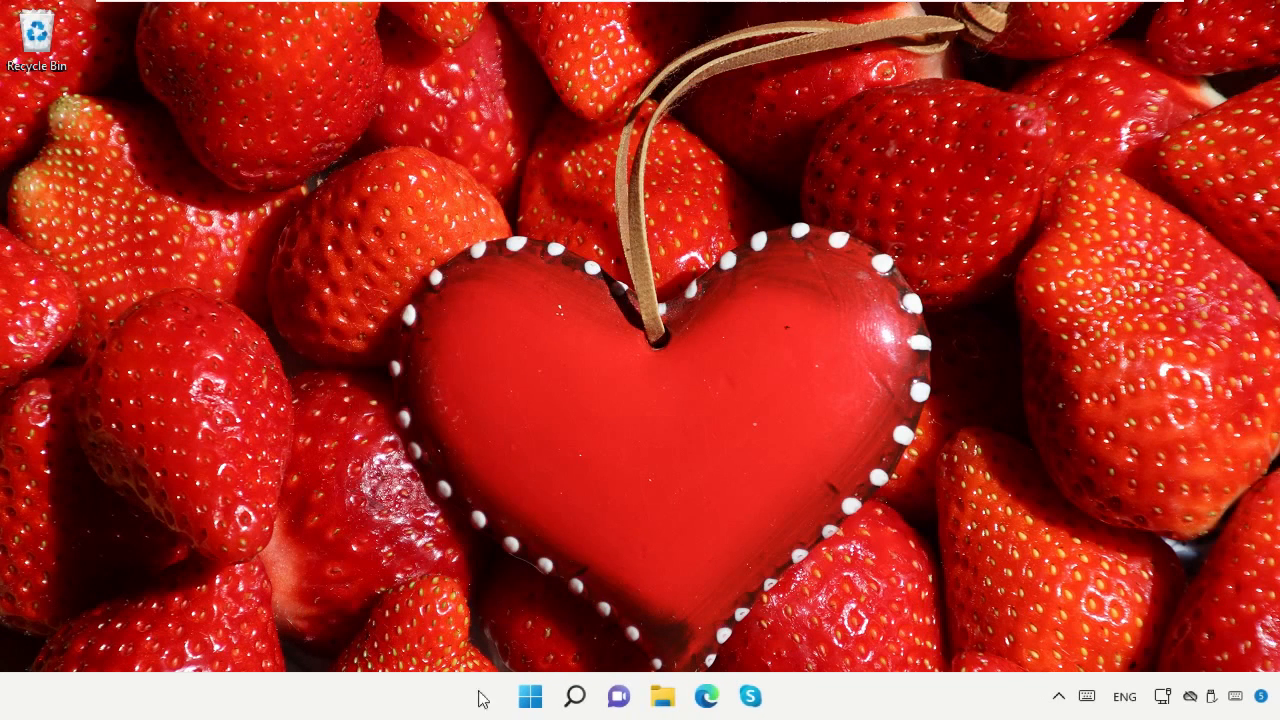
# Search Windows for "Services" and open the Services app
pyautogui.click(575, 697)
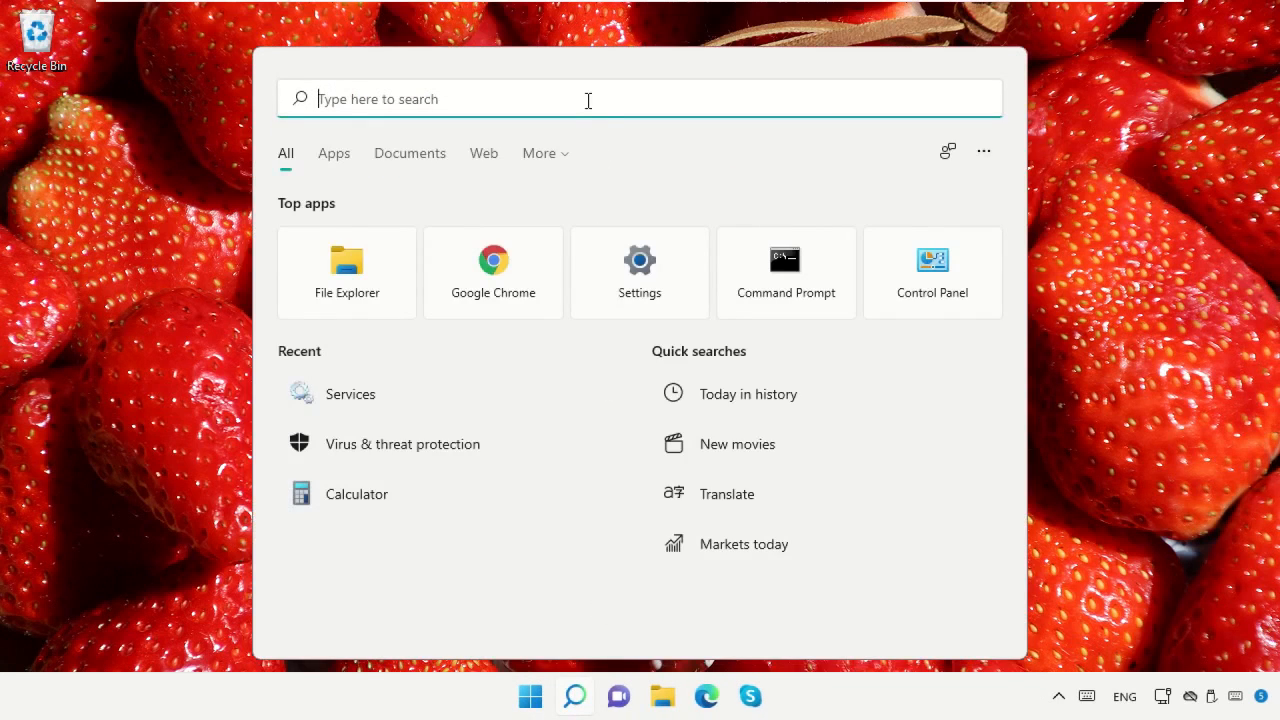
pyautogui.write('Services')
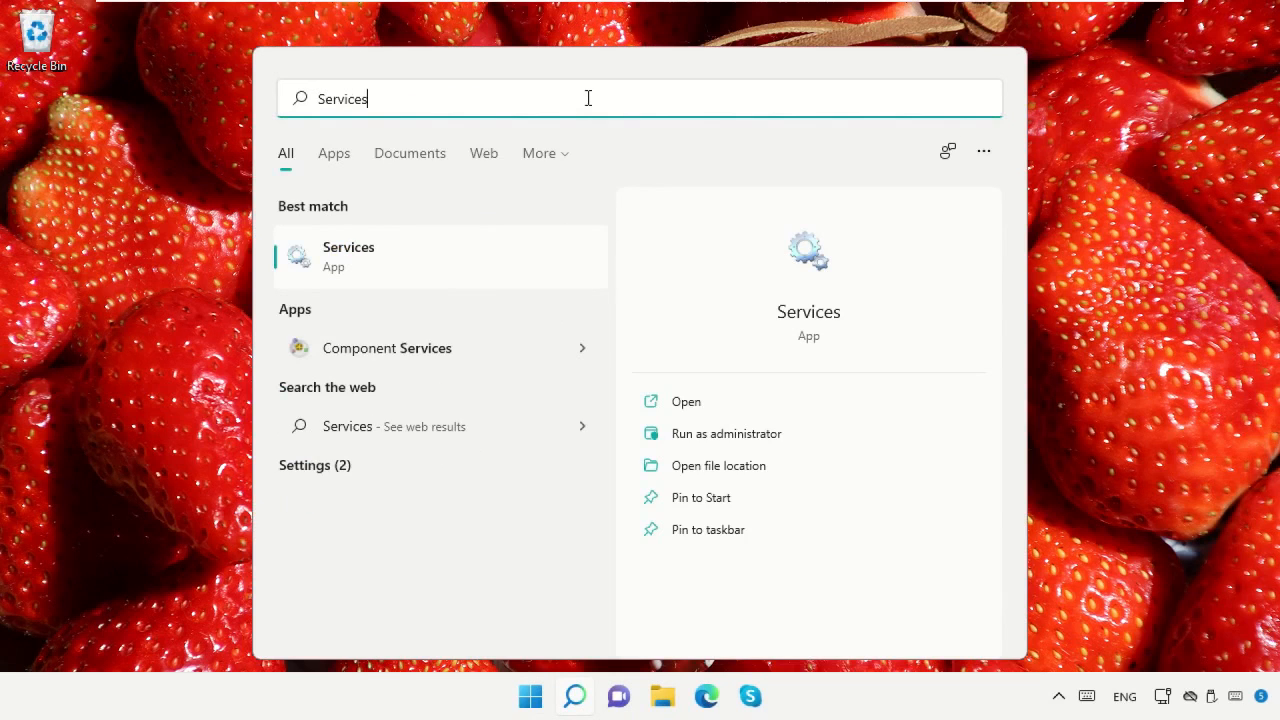
pyautogui.click(441, 264)
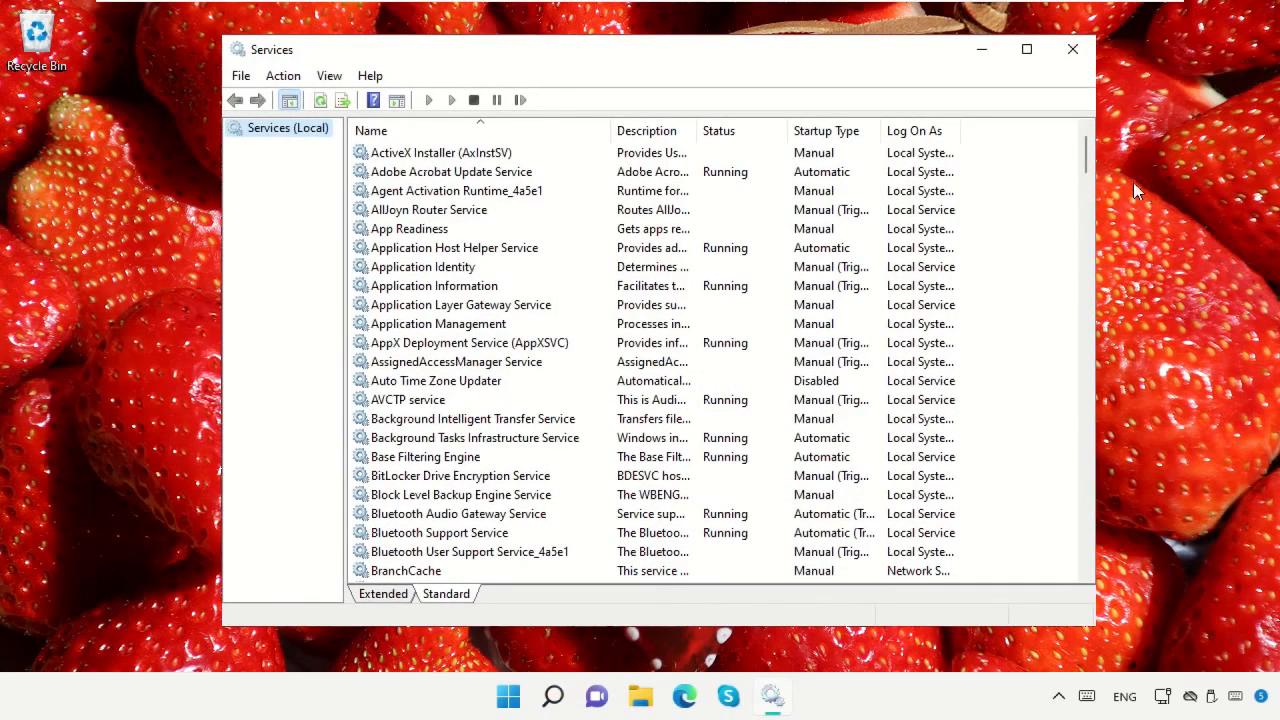
# Set the startup type of the Diagnostic Service Host service to Disabled and apply the change
pyautogui.scroll(-15, 720, 360)
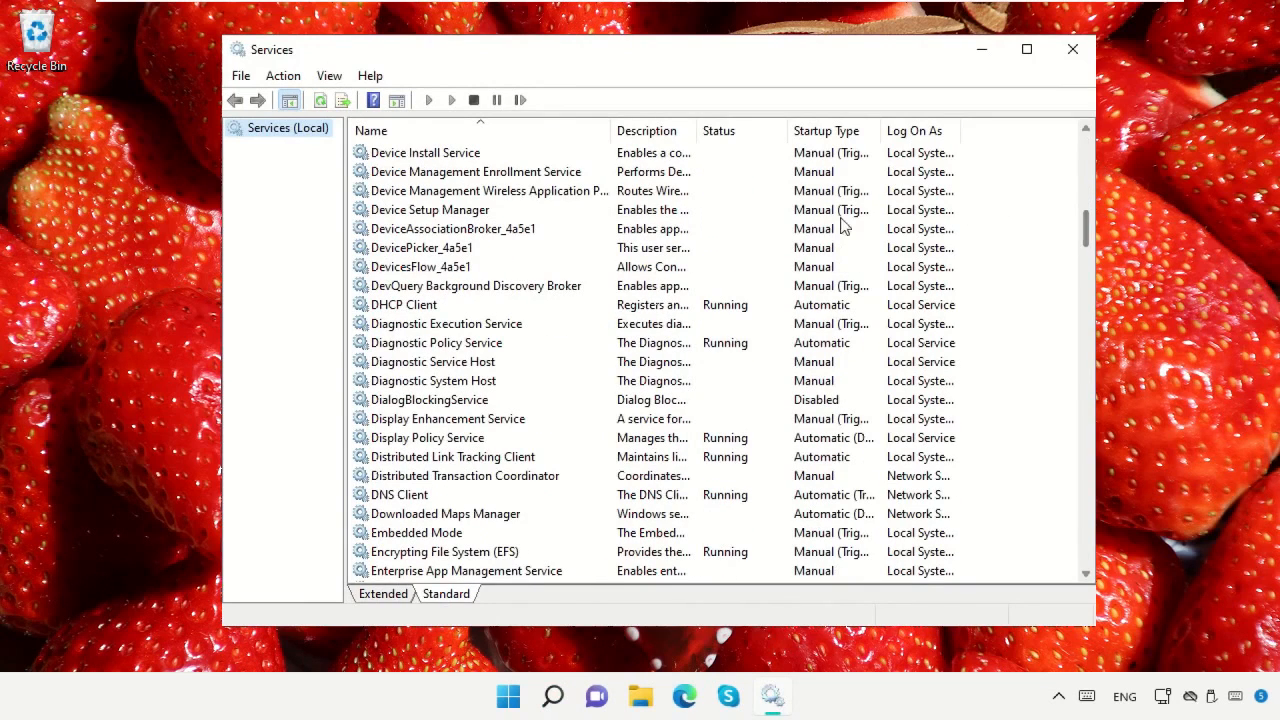
pyautogui.click(479, 365)
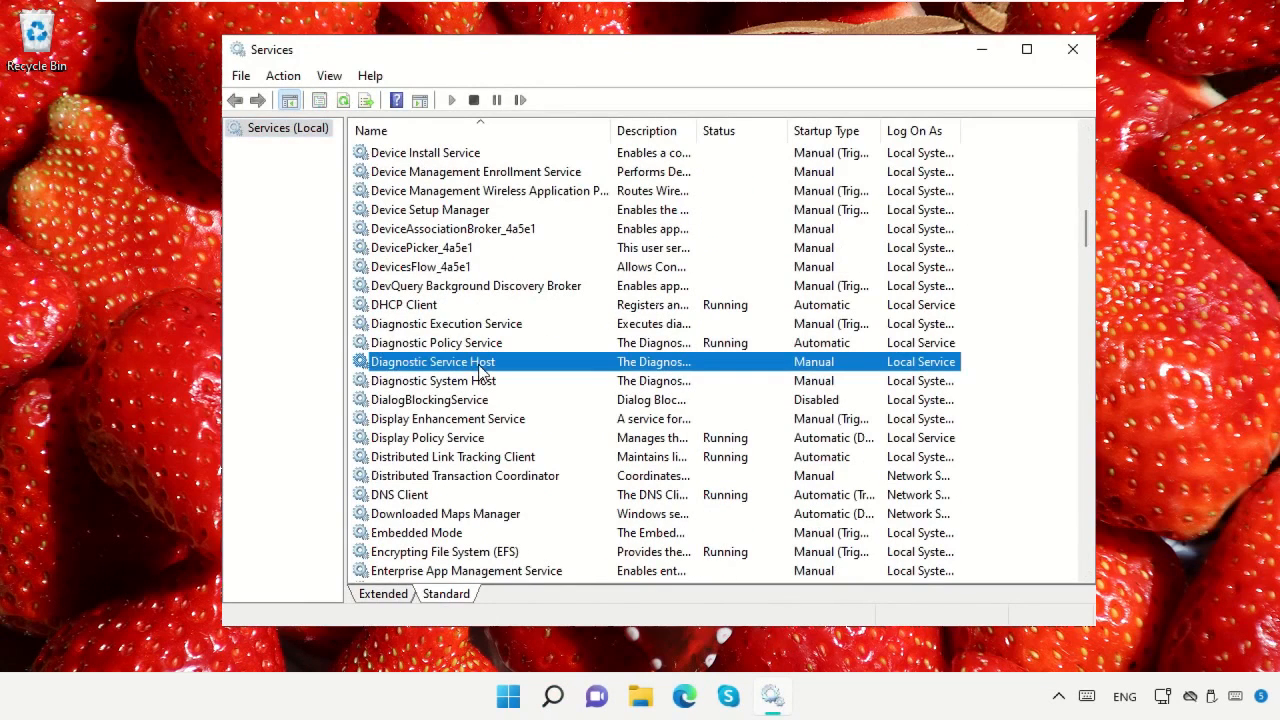
pyautogui.rightClick(480, 368)
pyautogui.click(566, 558)
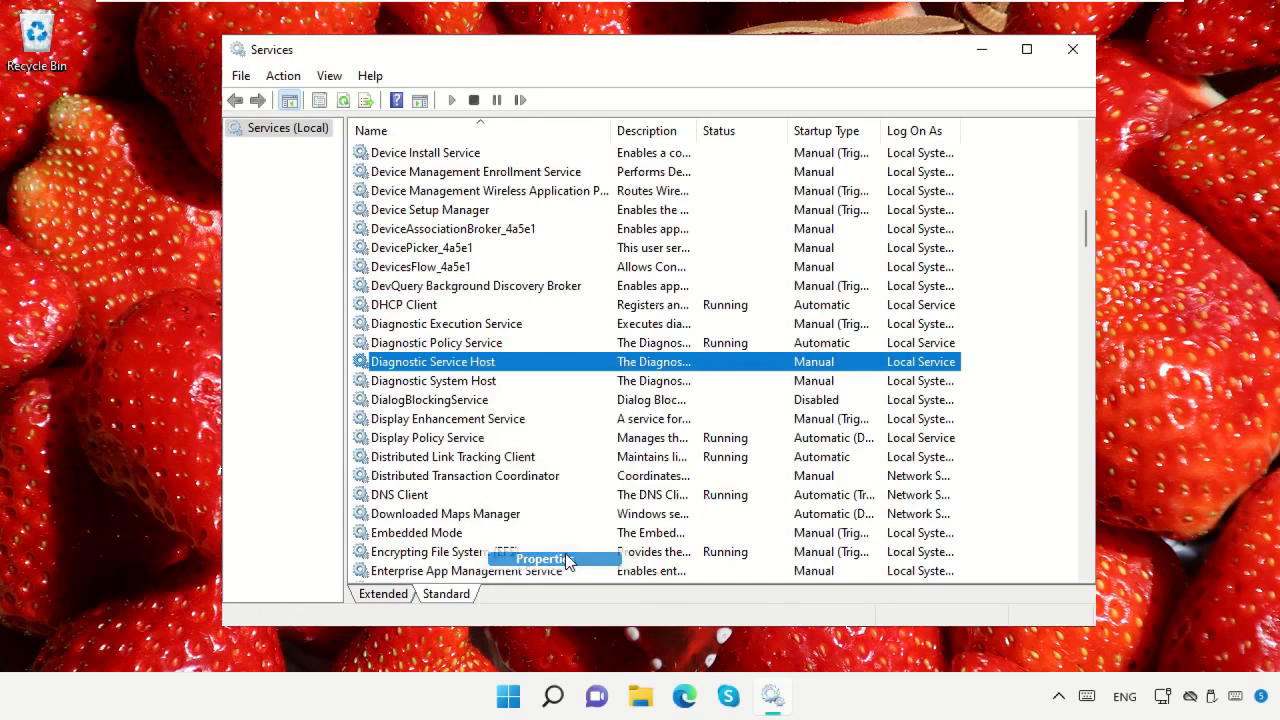
pyautogui.click(662, 321)
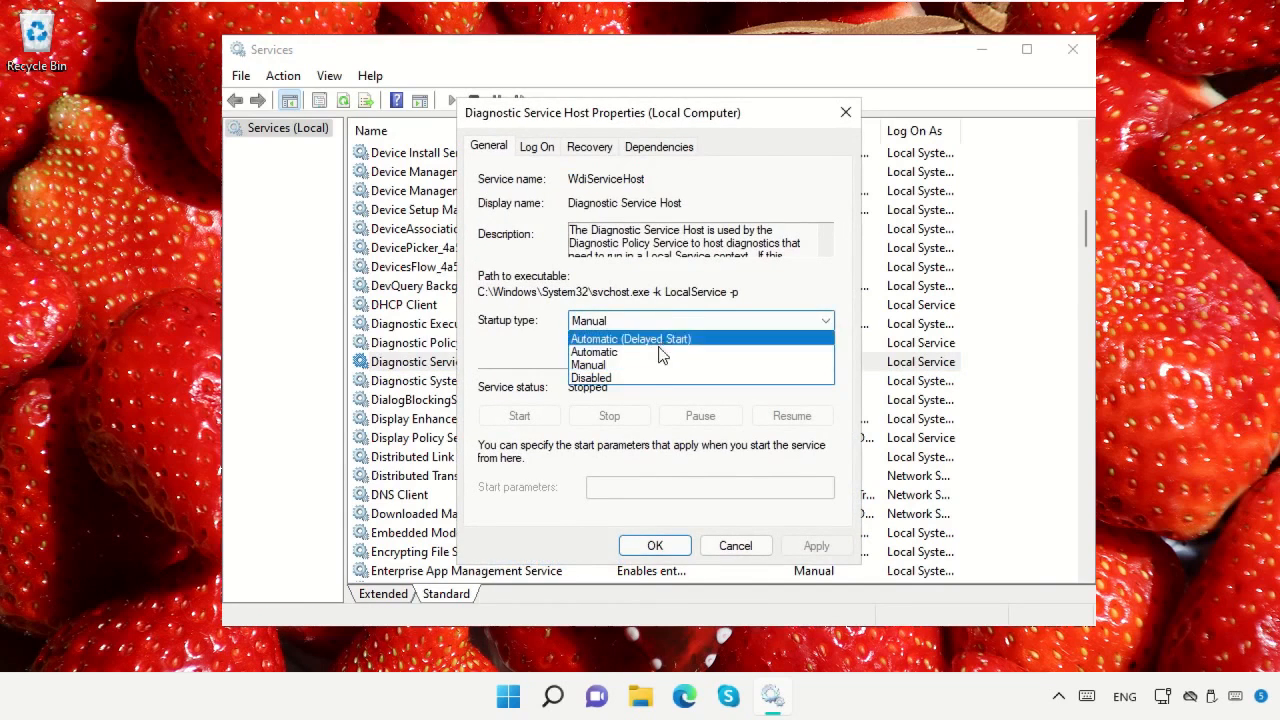
pyautogui.click(651, 378)
pyautogui.click(814, 547)
pyautogui.click(636, 545)
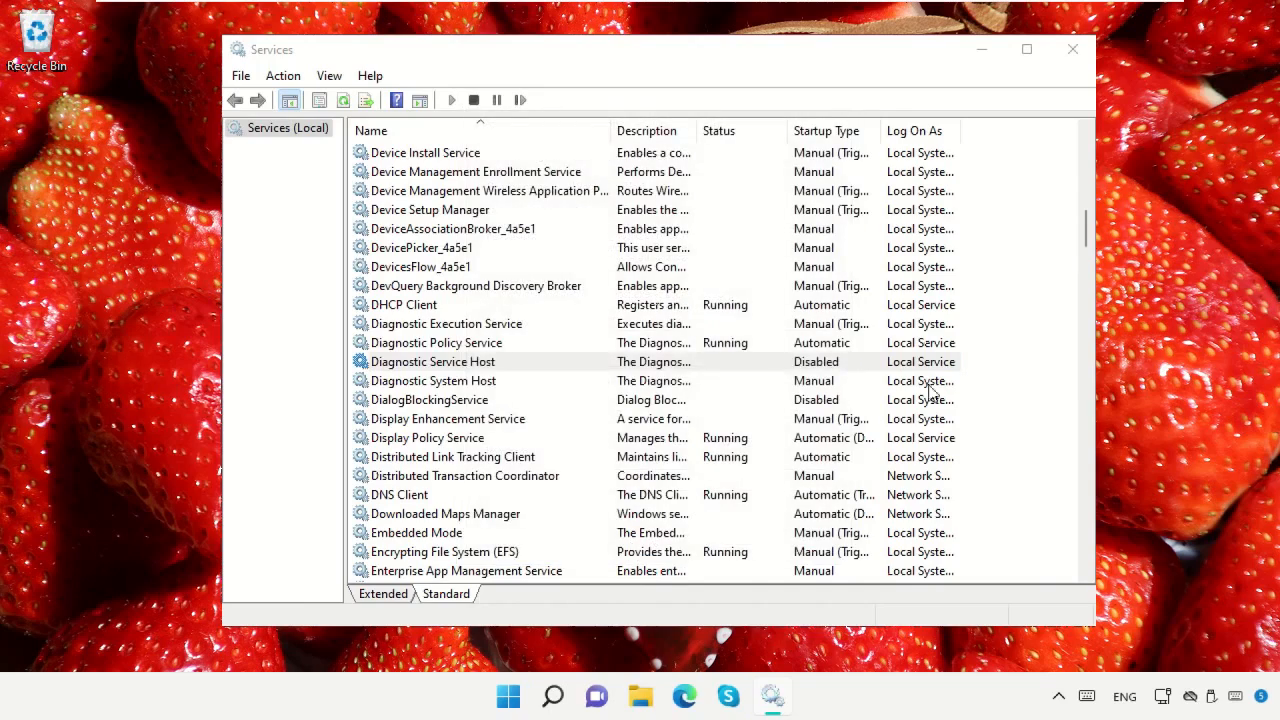
# Set the startup type of the SysMain service to Disabled, stop the service and apply the change
pyautogui.moveTo(1084, 228); pyautogui.dragTo(1076, 440)
pyautogui.rightClick(414, 388)
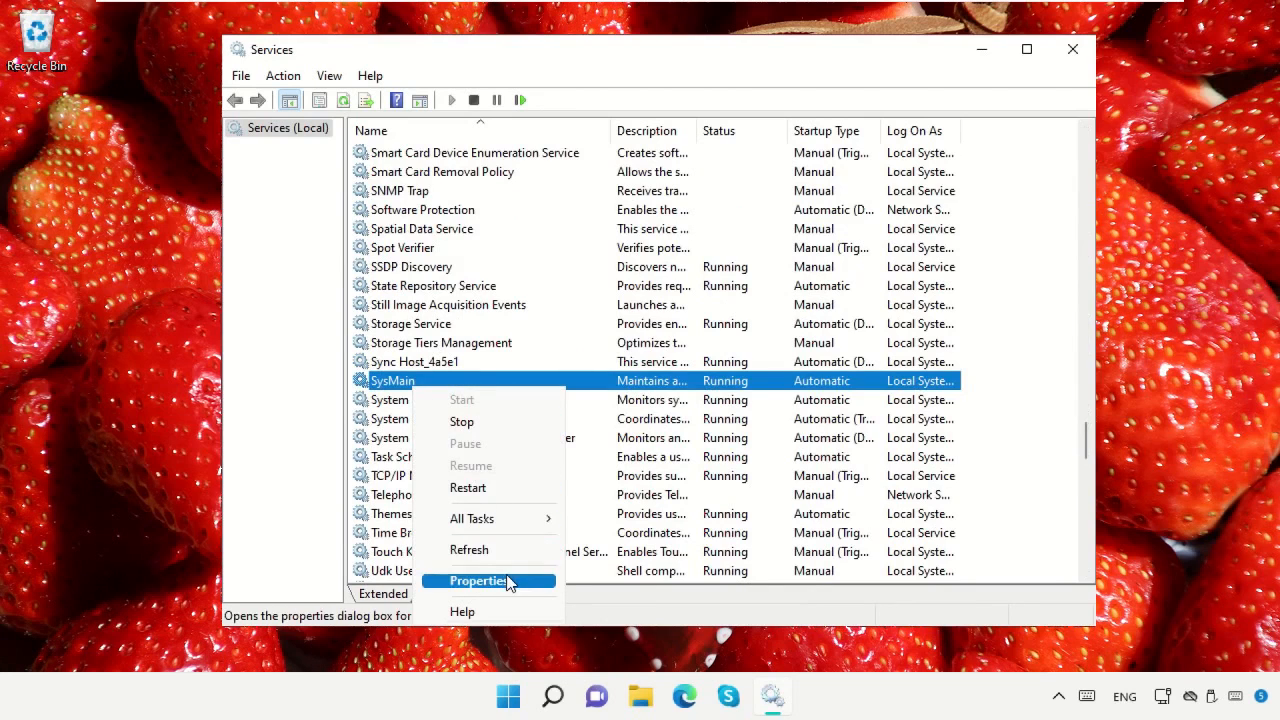
pyautogui.click(480, 581)
pyautogui.click(711, 325)
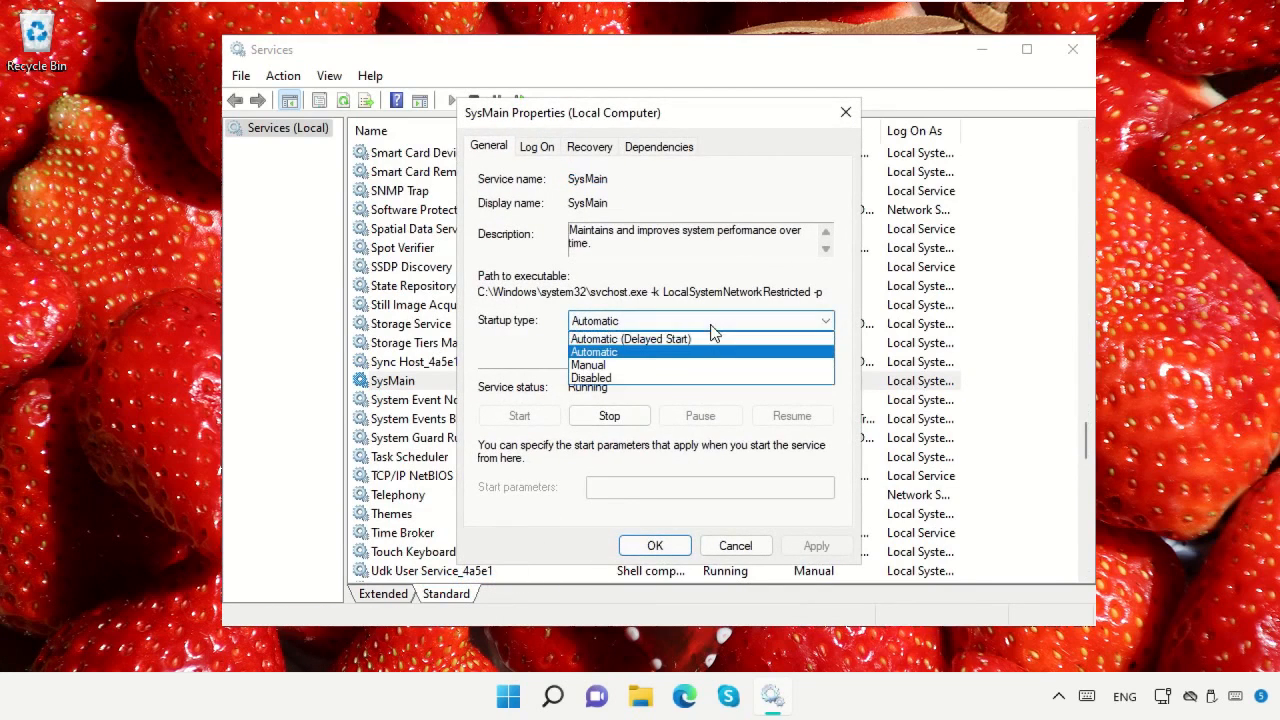
pyautogui.click(660, 378)
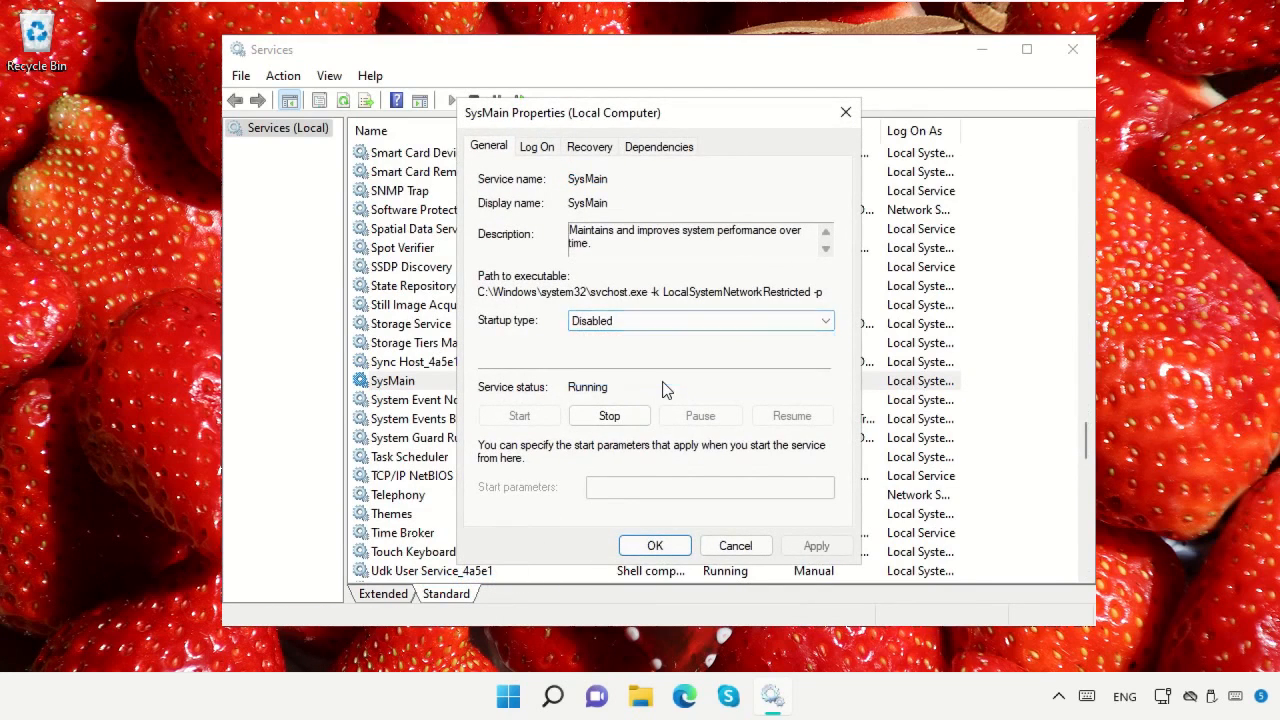
pyautogui.click(604, 416)
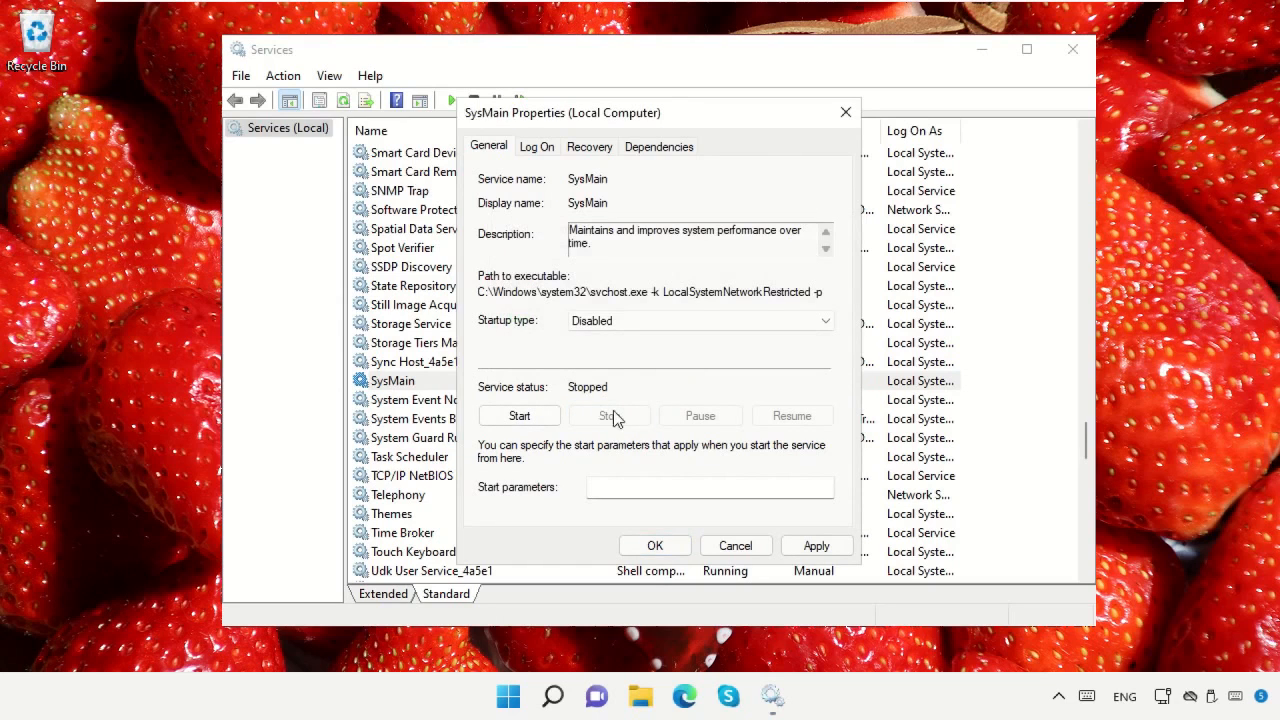
pyautogui.click(815, 543)
pyautogui.click(655, 545)
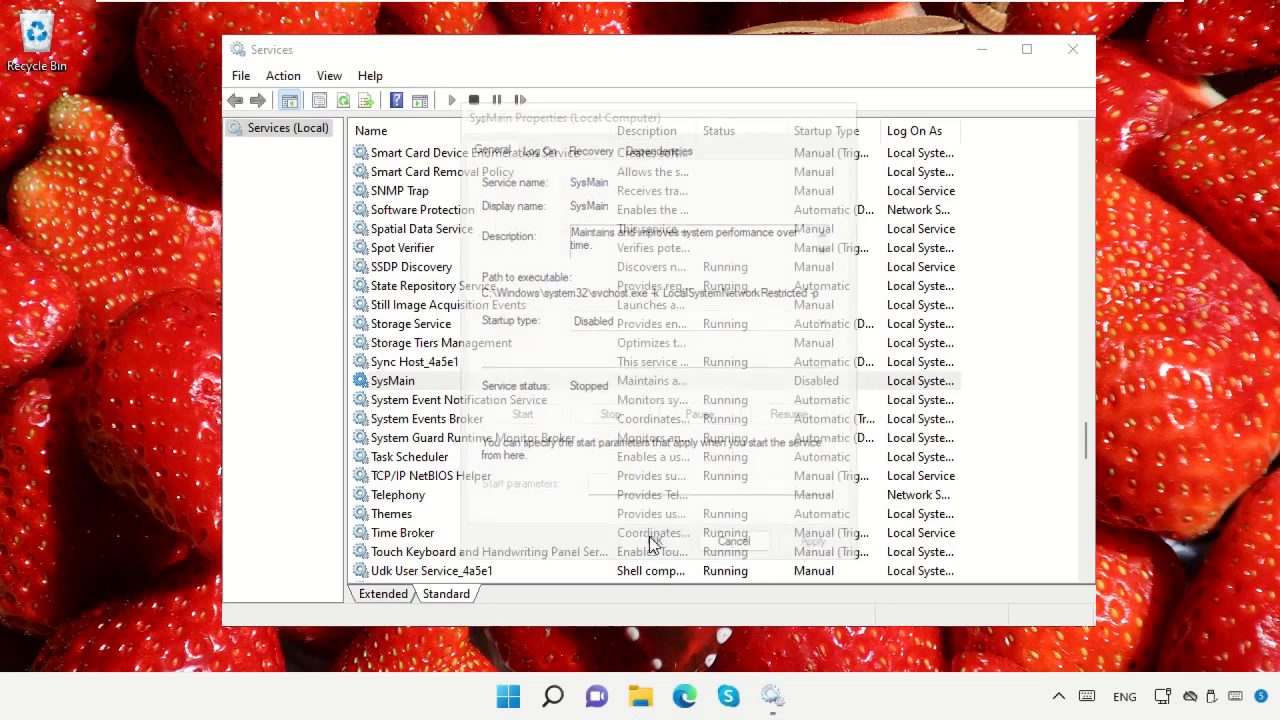
# Set the Windows Update service's startup type to Automatic and start the service, closing Services when done
pyautogui.moveTo(1087, 441); pyautogui.dragTo(1087, 547)
pyautogui.click(445, 328)
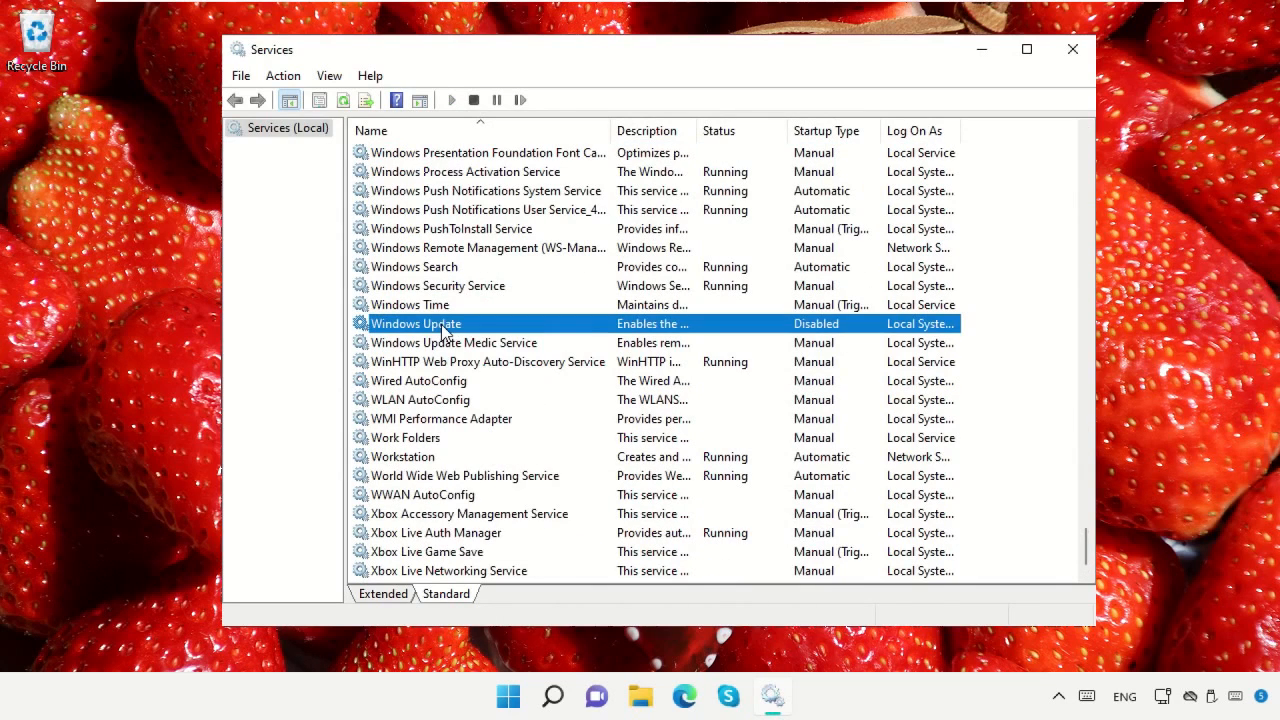
pyautogui.rightClick(449, 327)
pyautogui.click(541, 529)
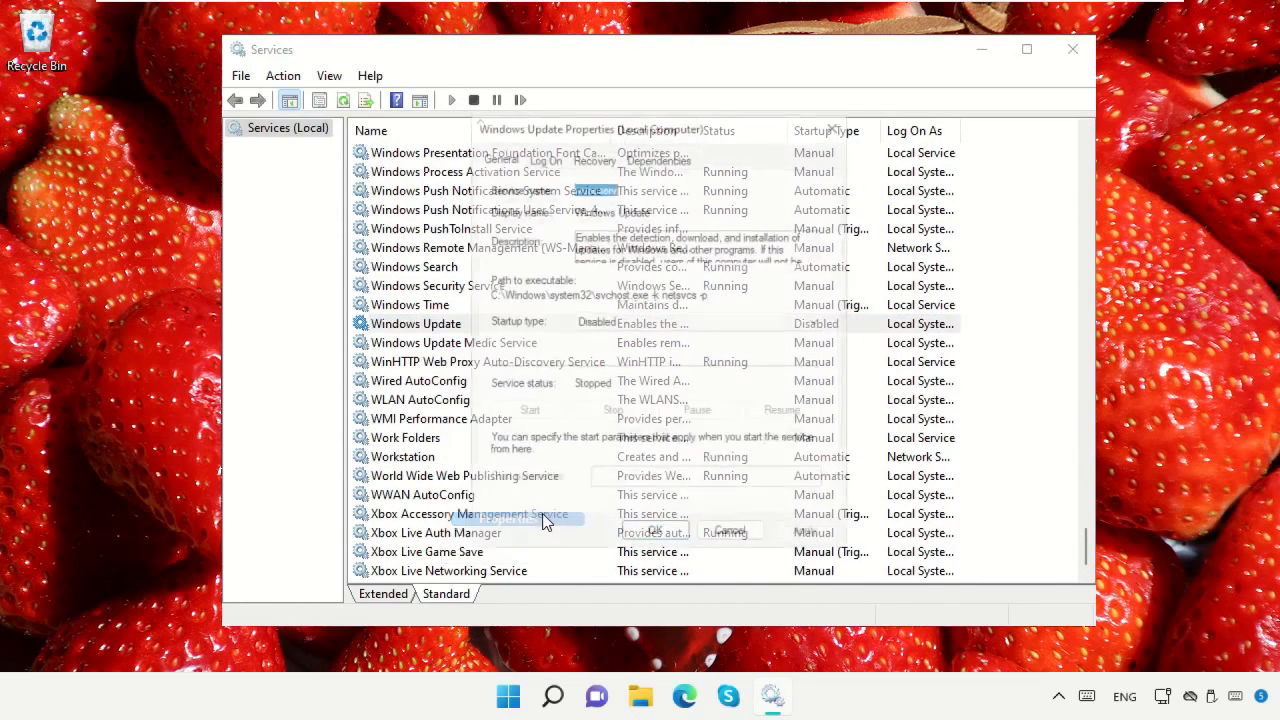
pyautogui.click(669, 318)
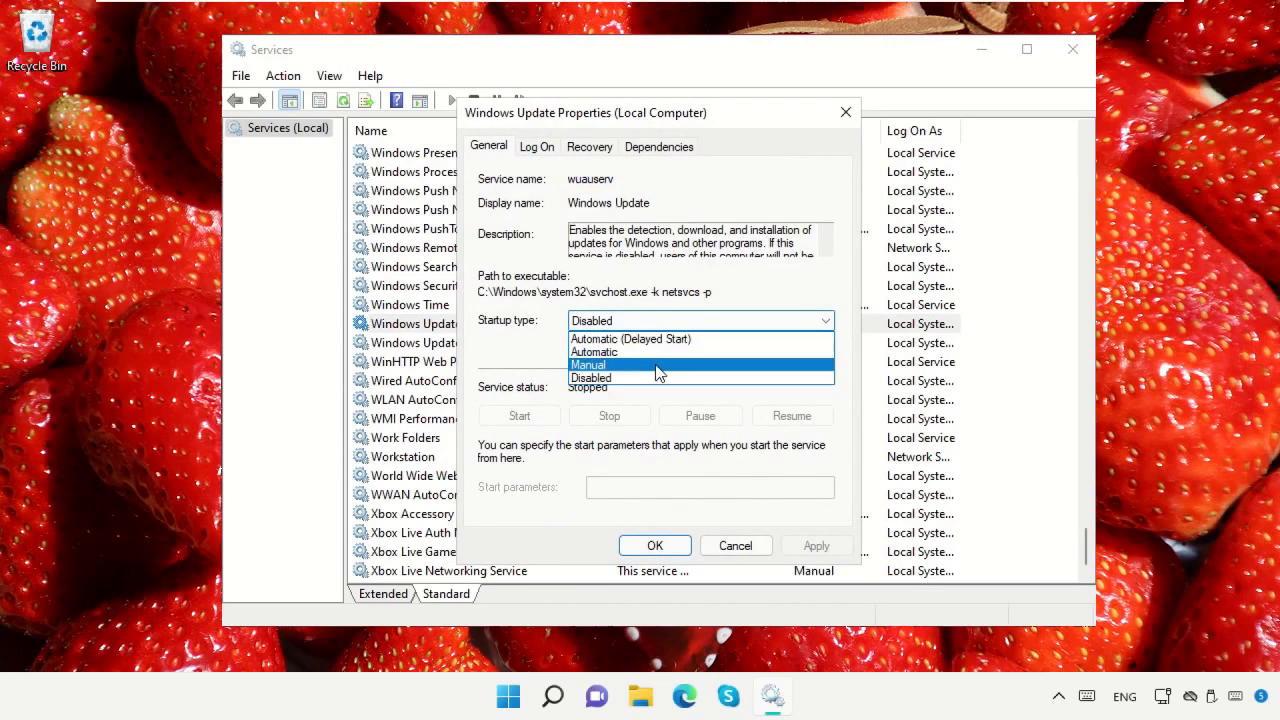
pyautogui.click(654, 353)
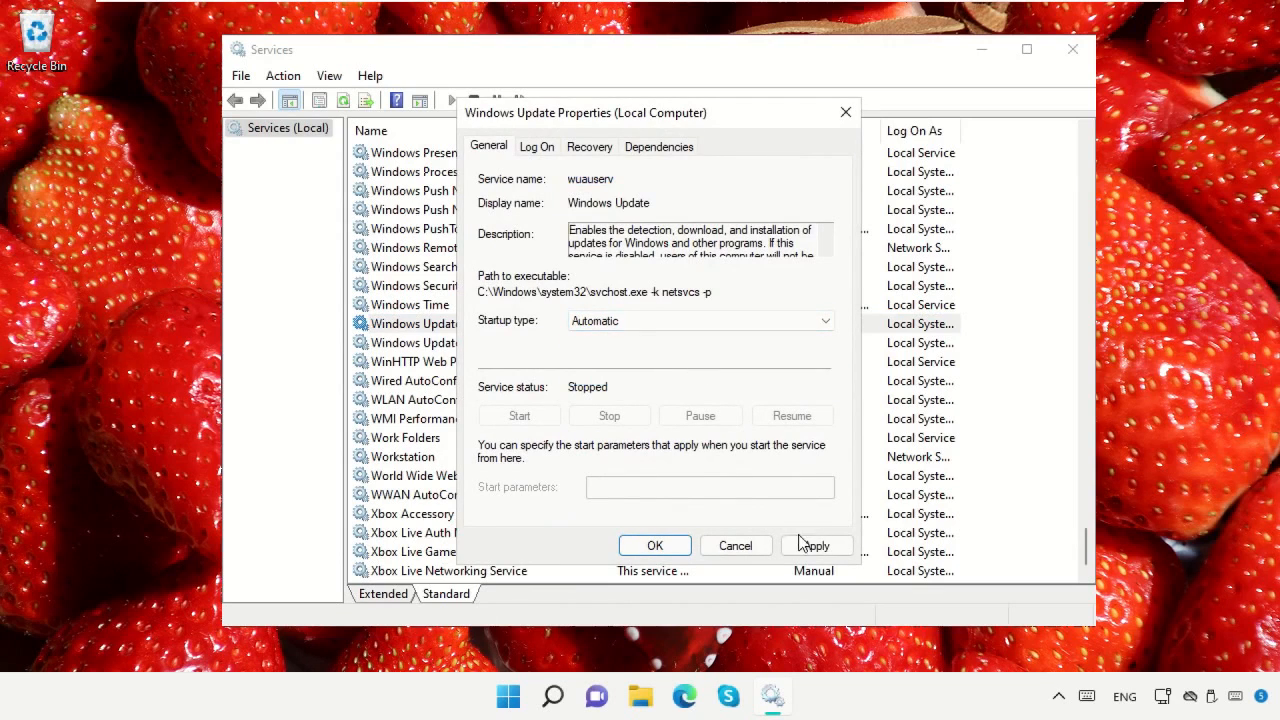
pyautogui.click(812, 545)
pyautogui.click(551, 421)
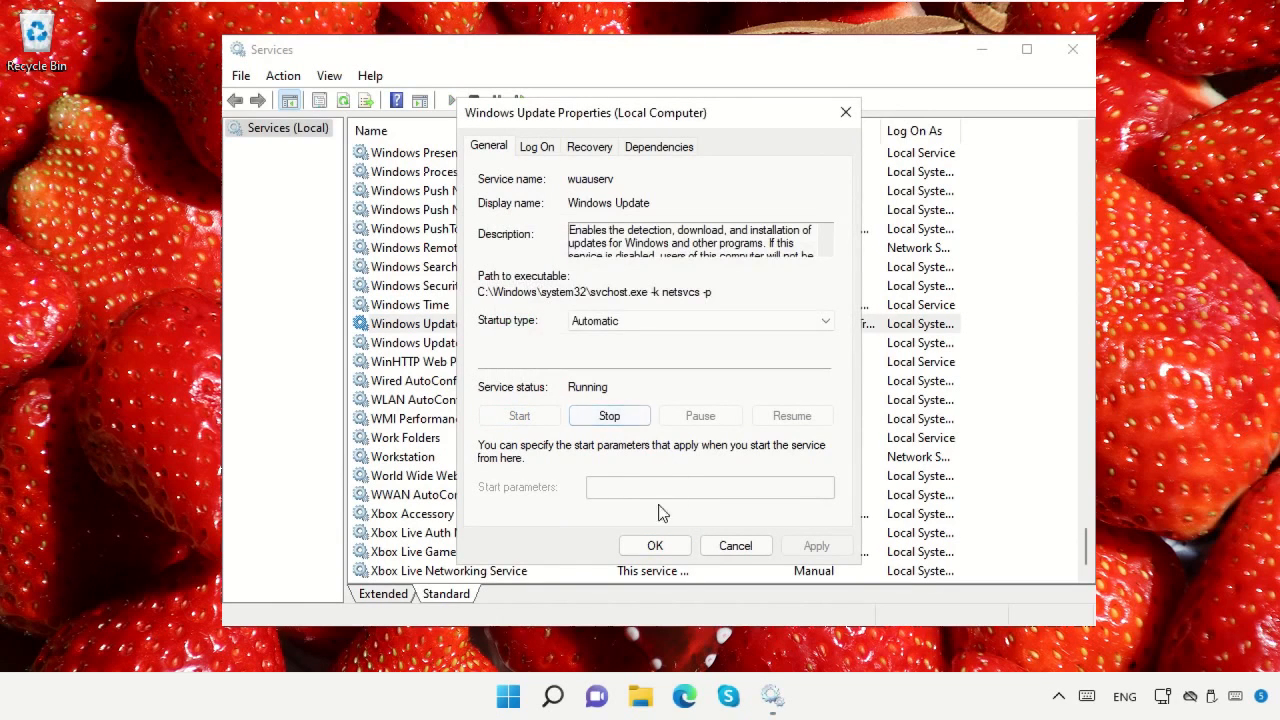
pyautogui.click(654, 546)
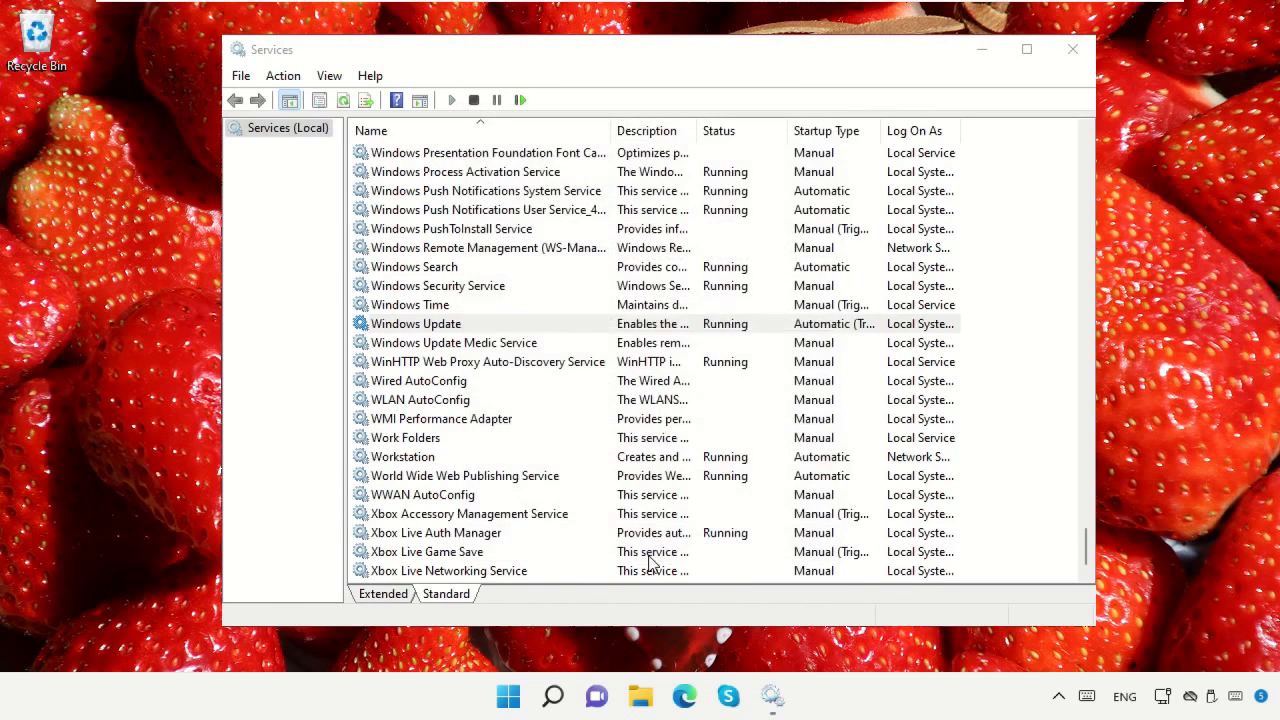
pyautogui.click(1071, 52)
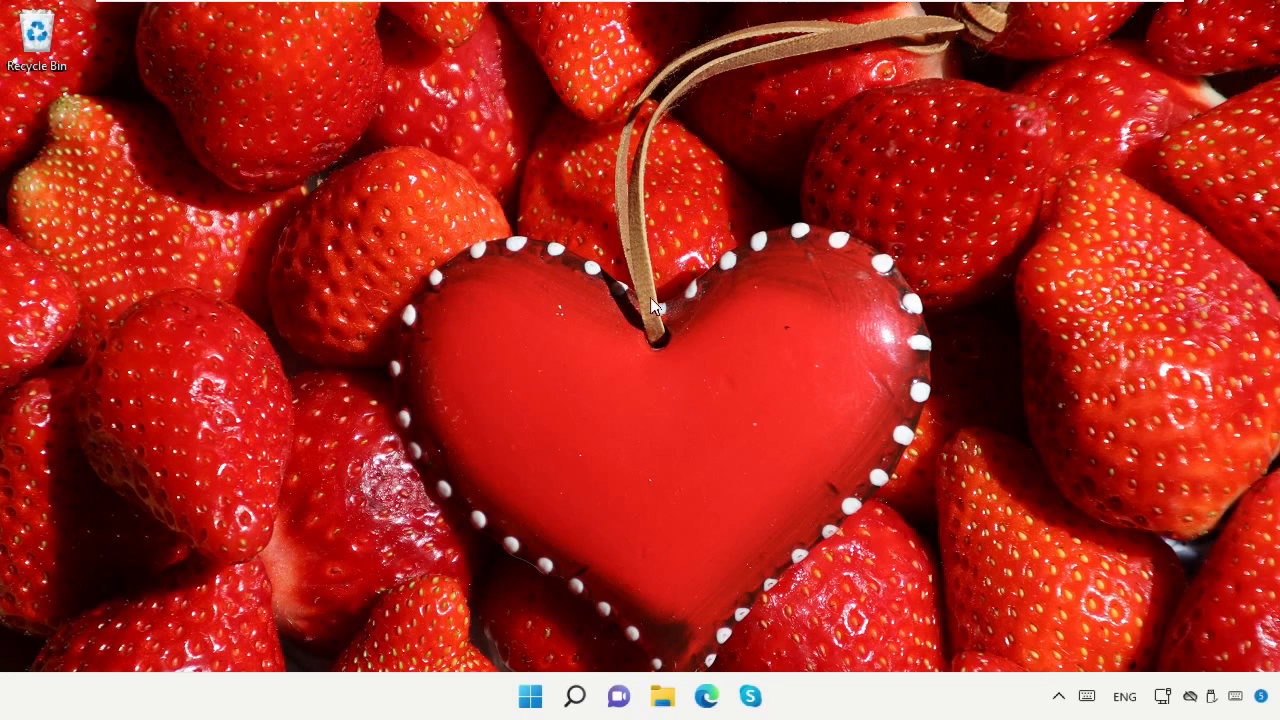
# Restart the computer and sign back in by entering the account password
pyautogui.rightClick(526, 709)
pyautogui.moveTo(609, 615)
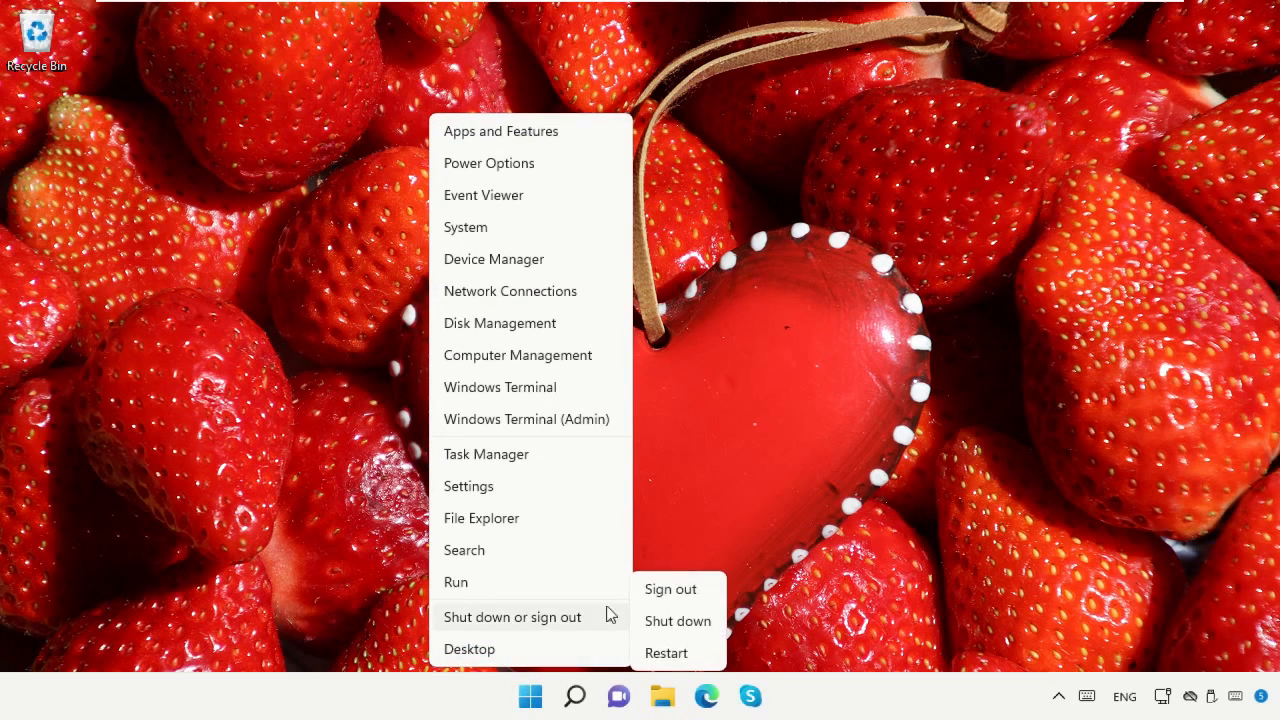
pyautogui.click(678, 651)
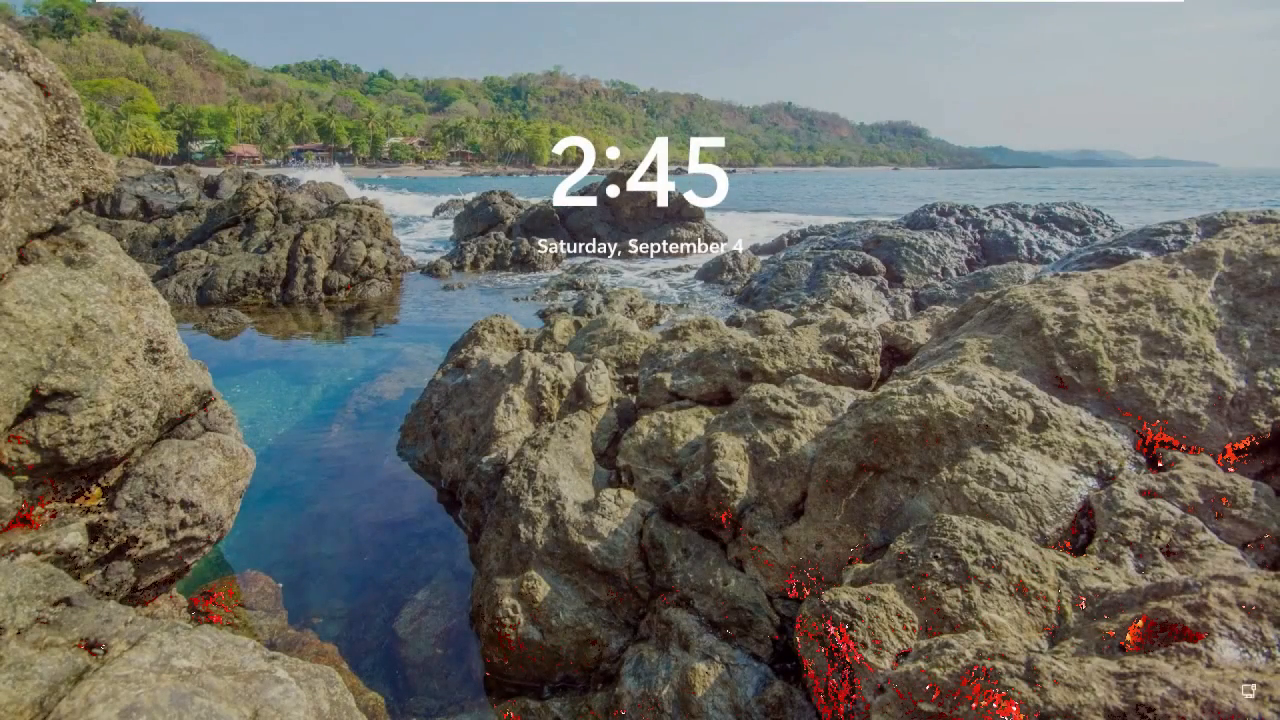
pyautogui.press('Return')
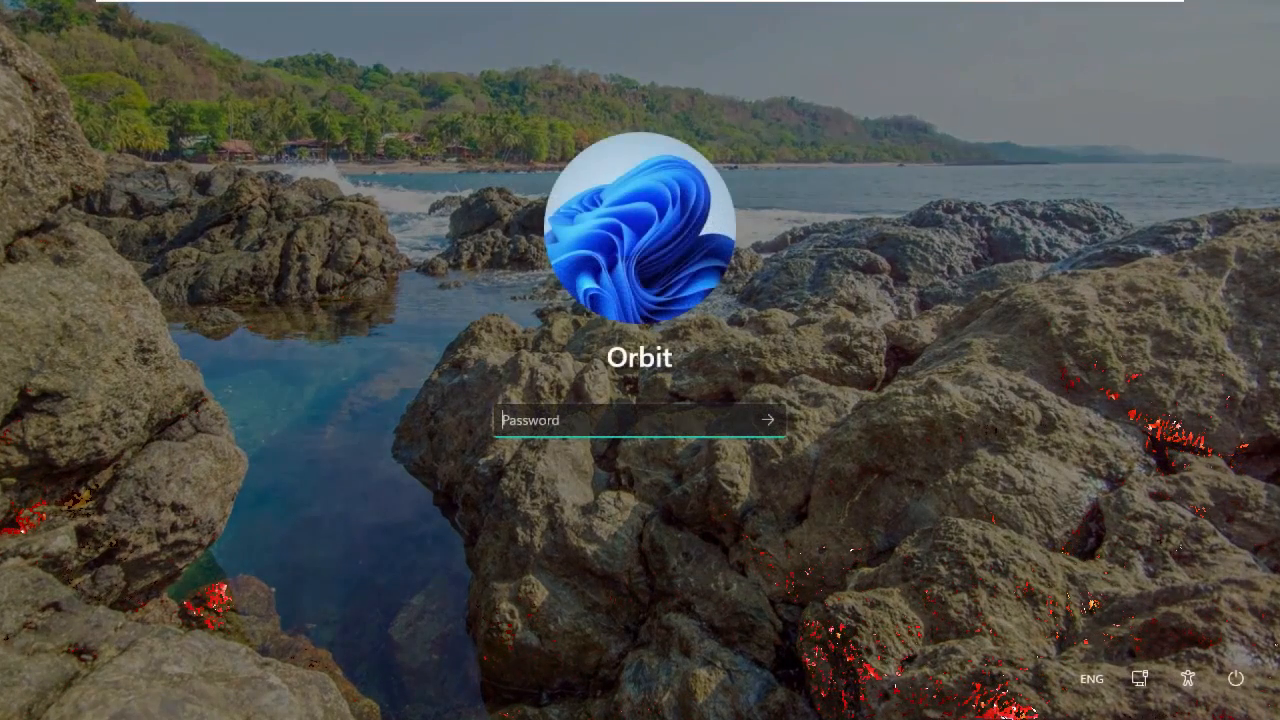
pyautogui.write('•')
pyautogui.press('Return')
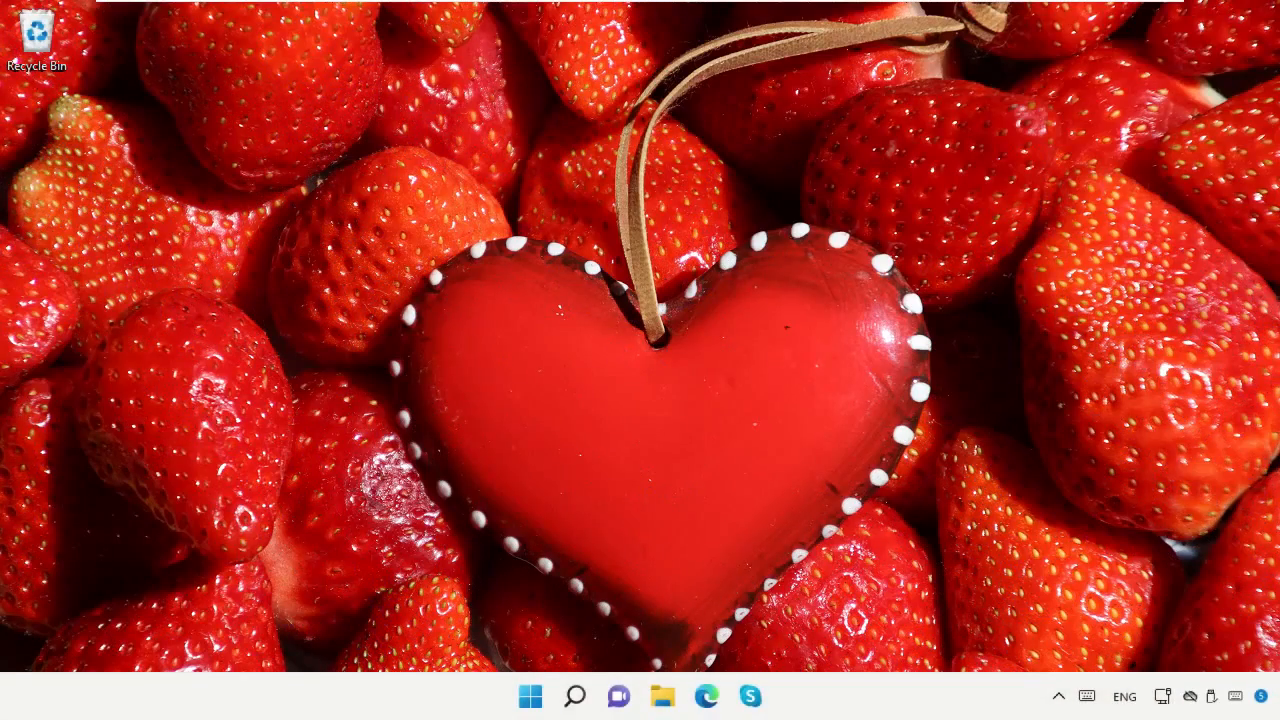
# Search Windows for "troubleshoot", open Troubleshoot settings and go to Other troubleshooters
pyautogui.click(573, 697)
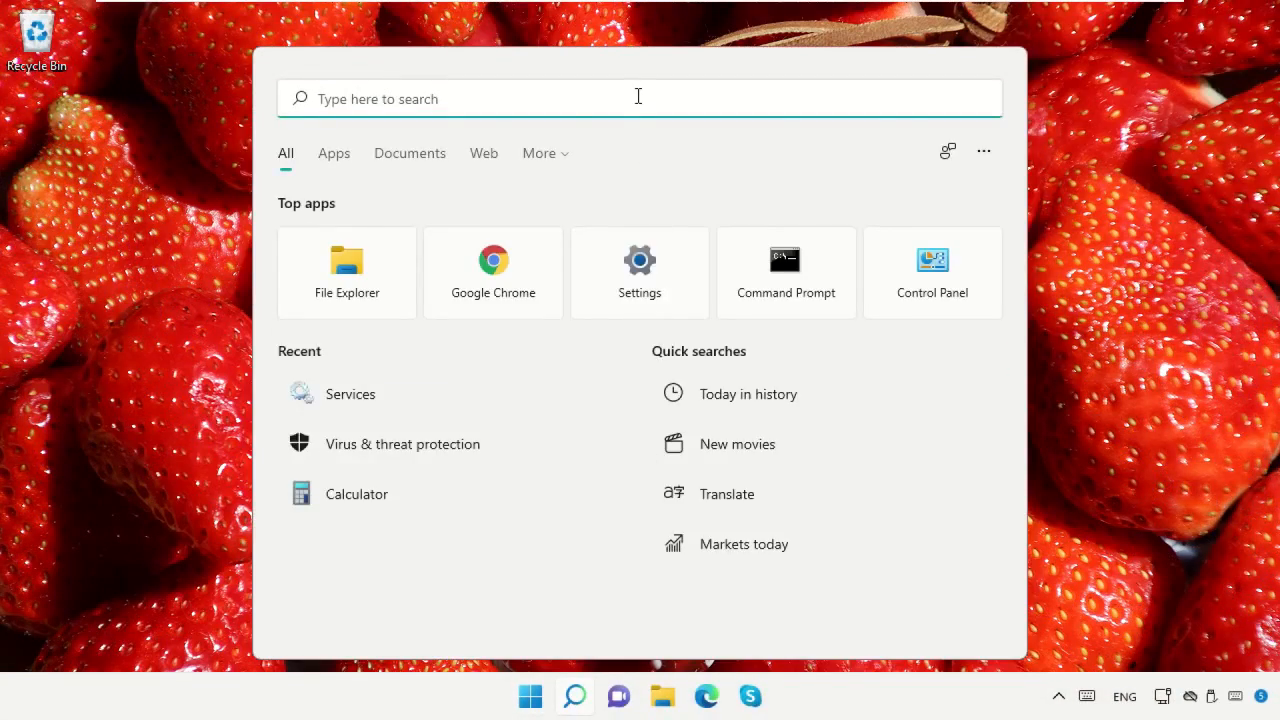
pyautogui.write('troubleshoot settings')
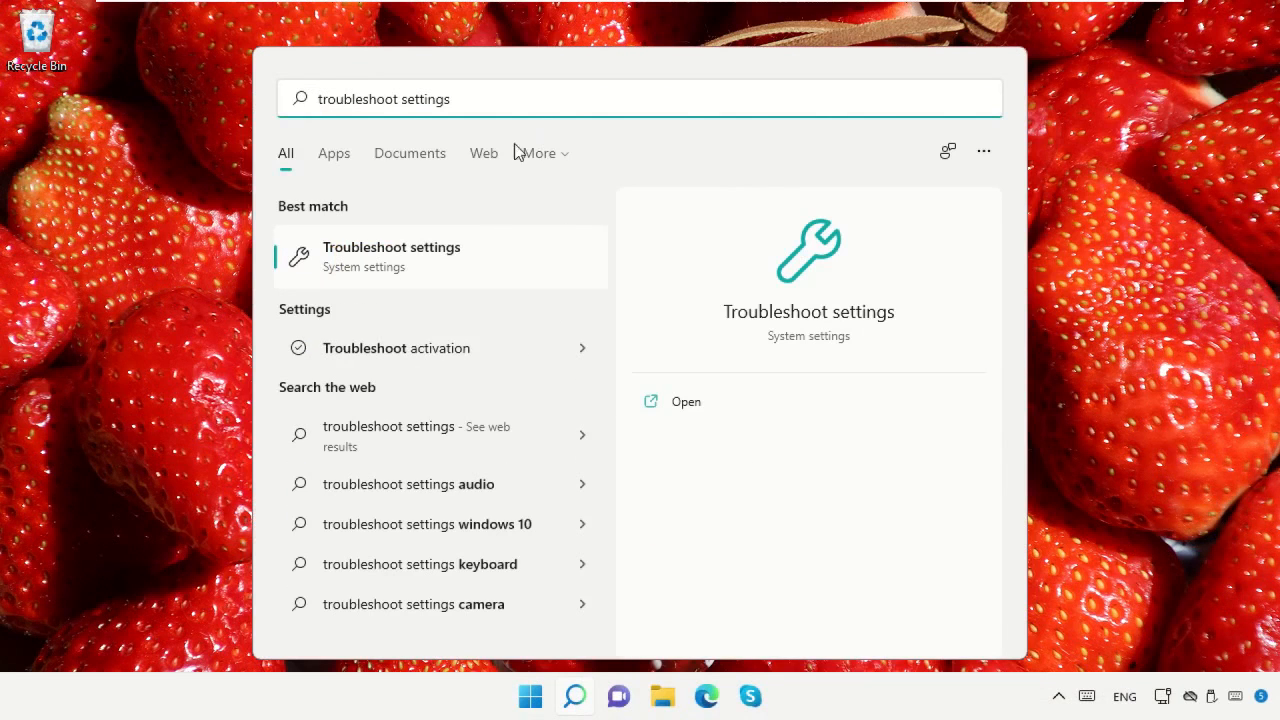
pyautogui.click(439, 268)
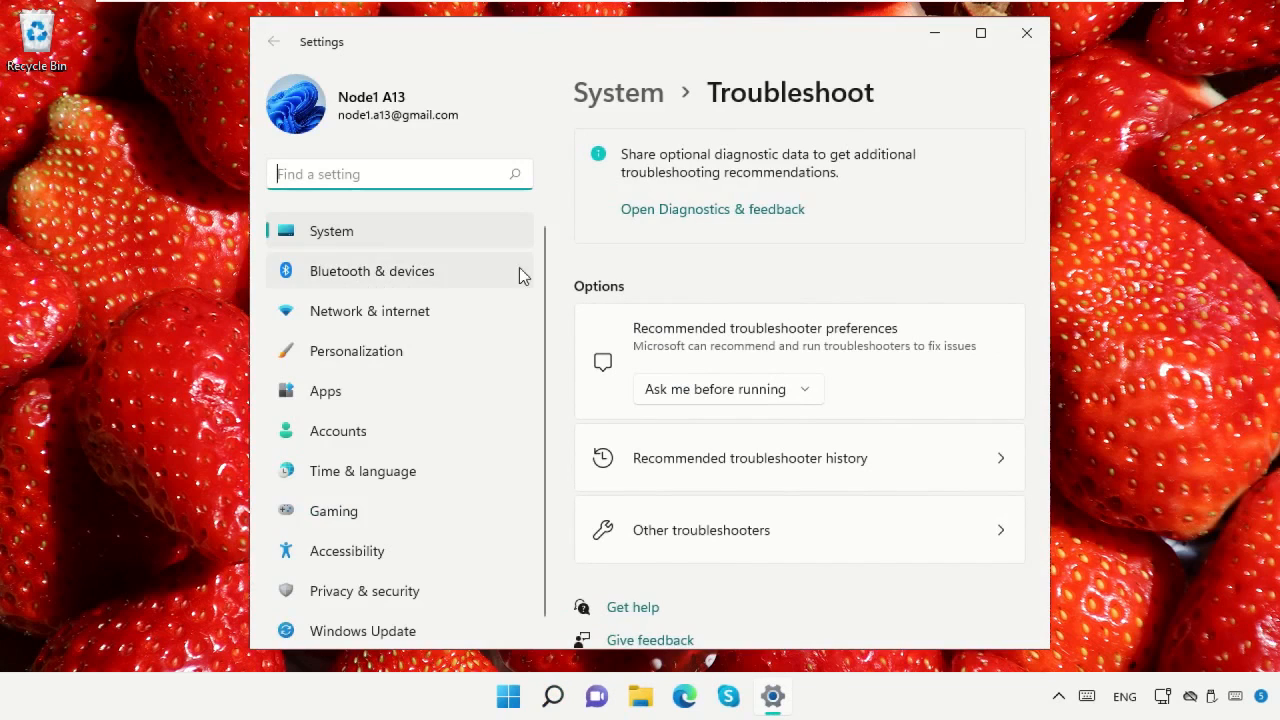
pyautogui.click(743, 551)
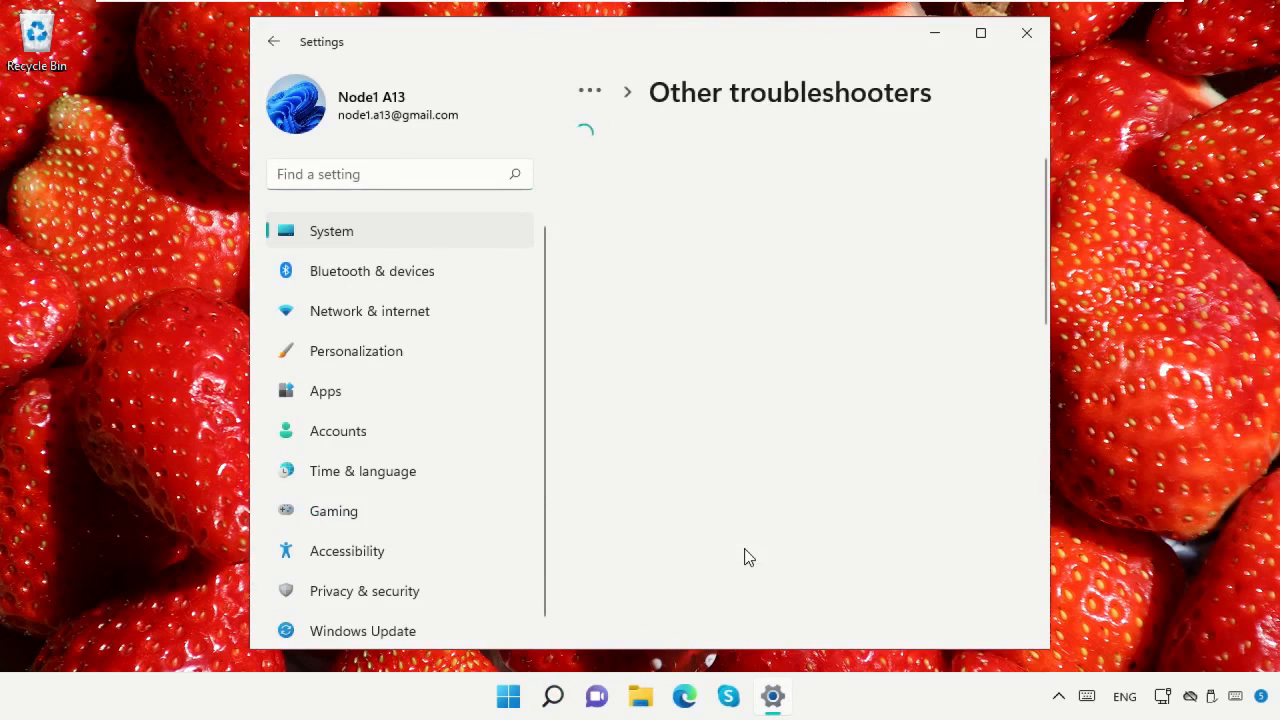
# Run the Windows Update troubleshooter, then close it and Settings
pyautogui.click(943, 408)
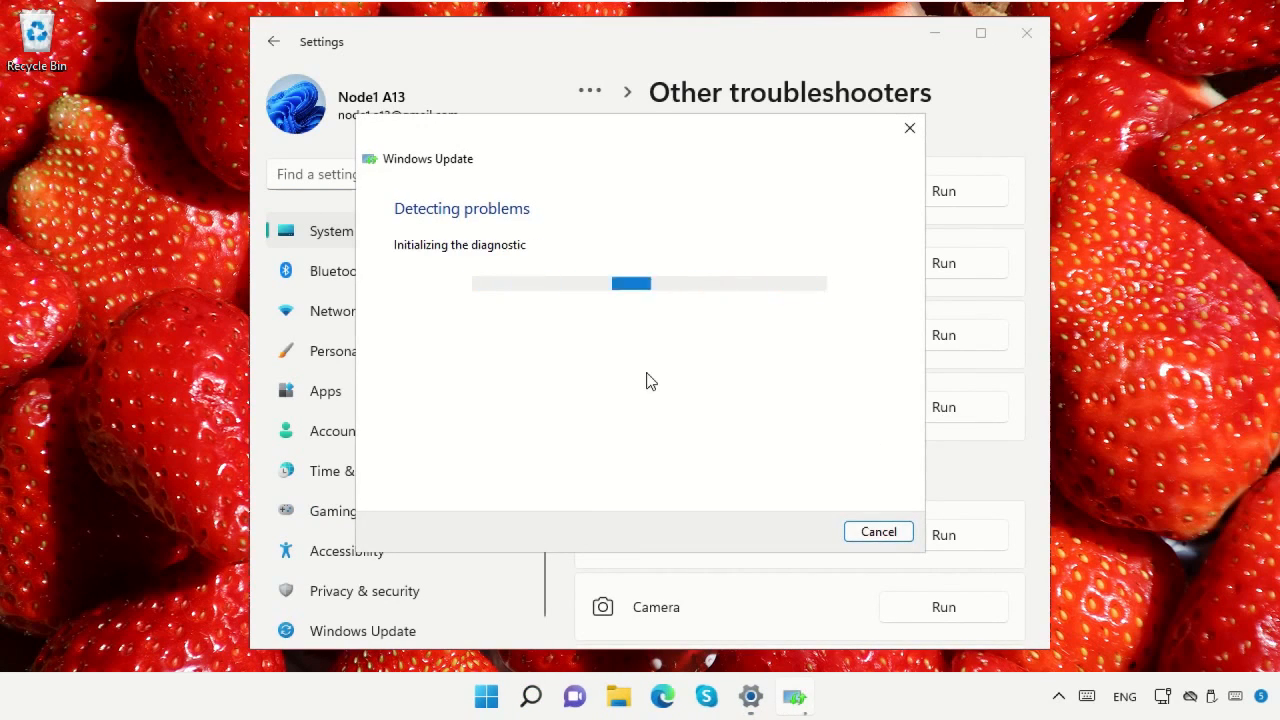
pyautogui.click(904, 138)
pyautogui.click(1026, 33)
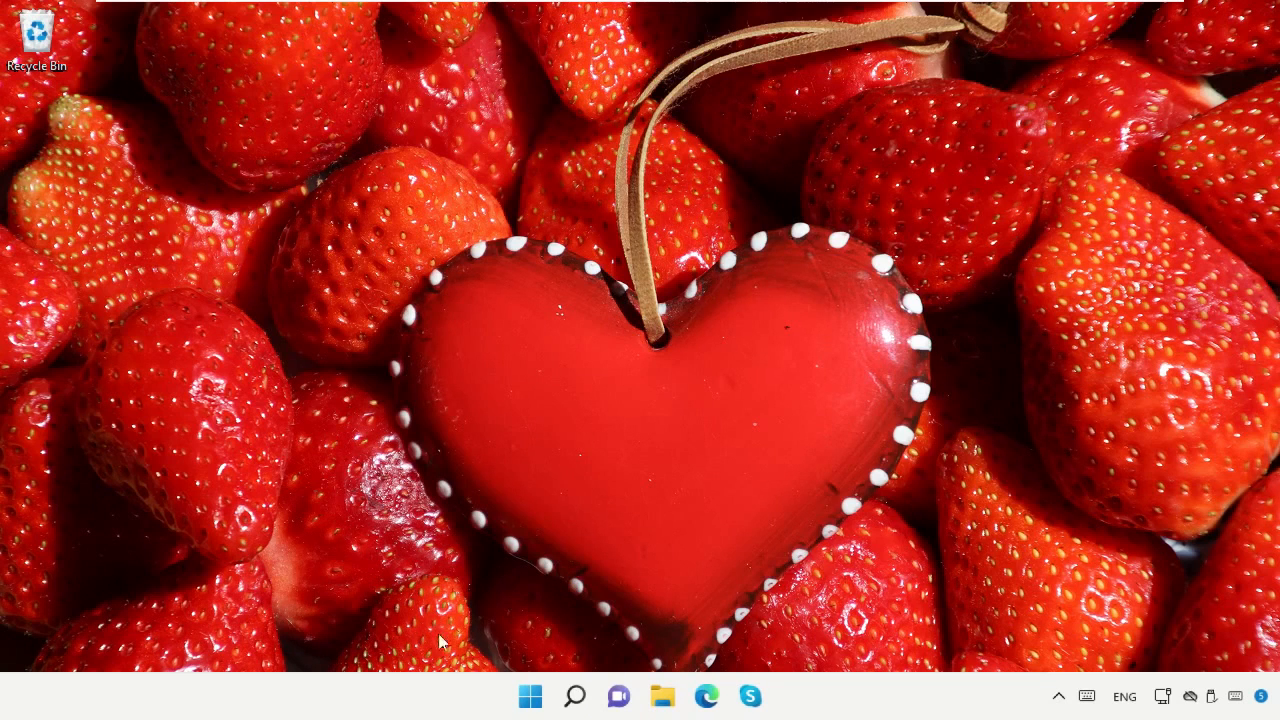
# Search Windows for "Regedit" and open Registry Editor
pyautogui.click(574, 697)
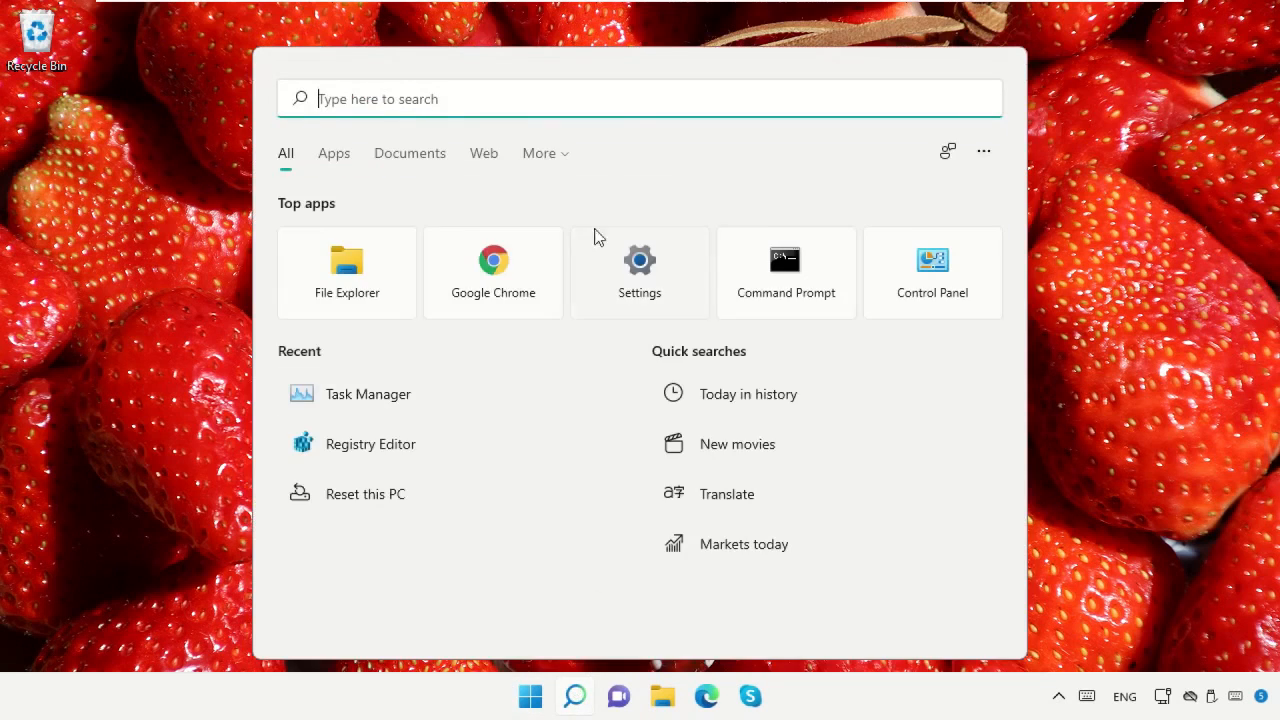
pyautogui.write('Regedit')
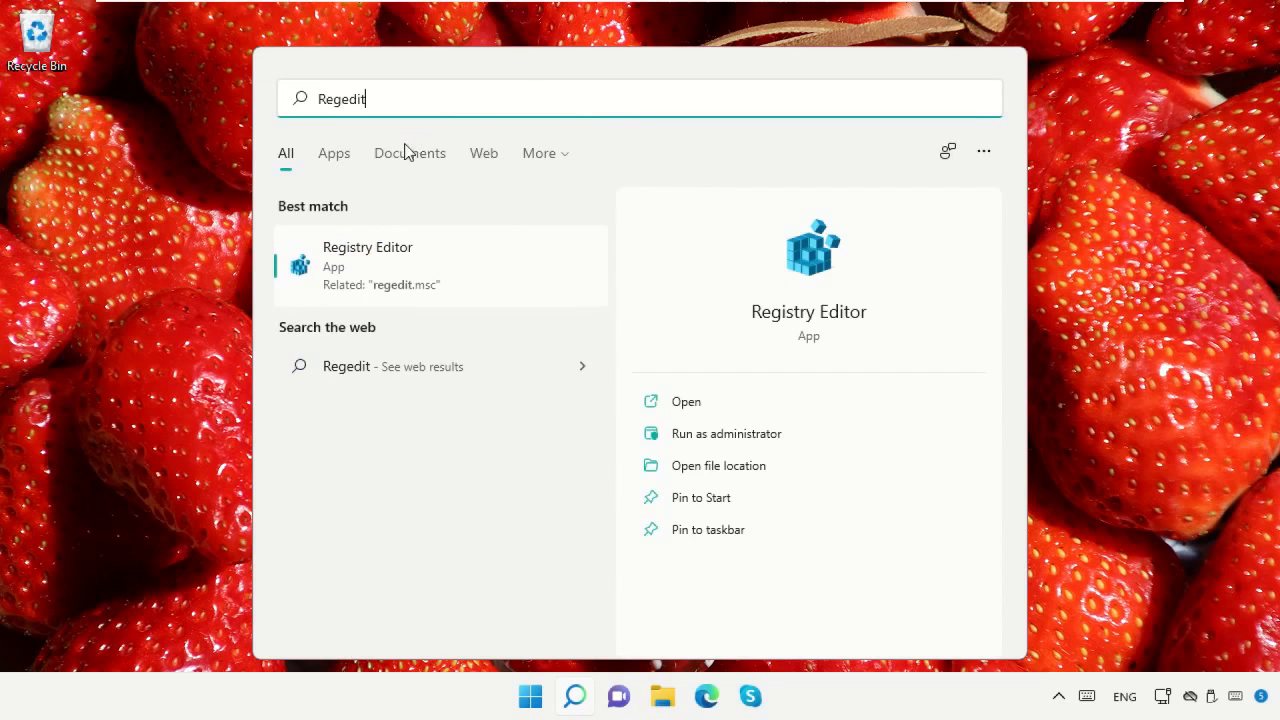
pyautogui.click(400, 258)
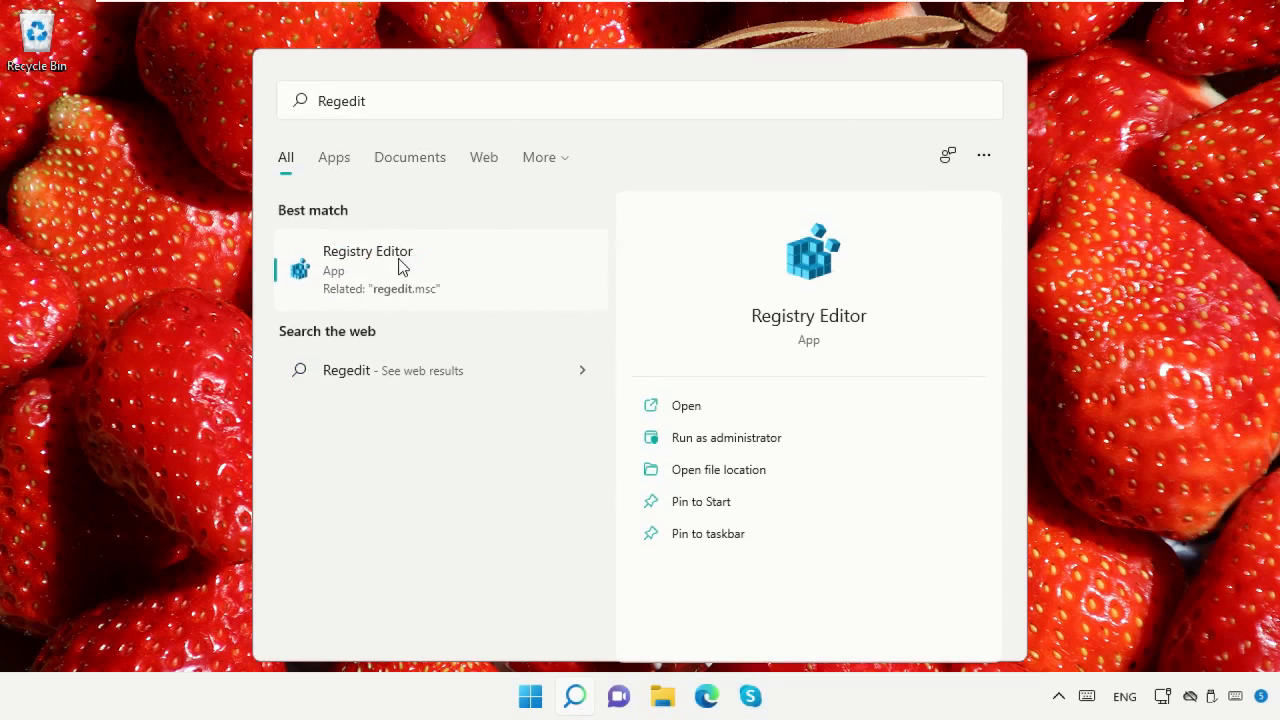
# Go to the registry key HKEY_LOCAL_MACHINE\SYSTEM\CurrentControlSet\Control
pyautogui.click(350, 205)
pyautogui.click(302, 204)
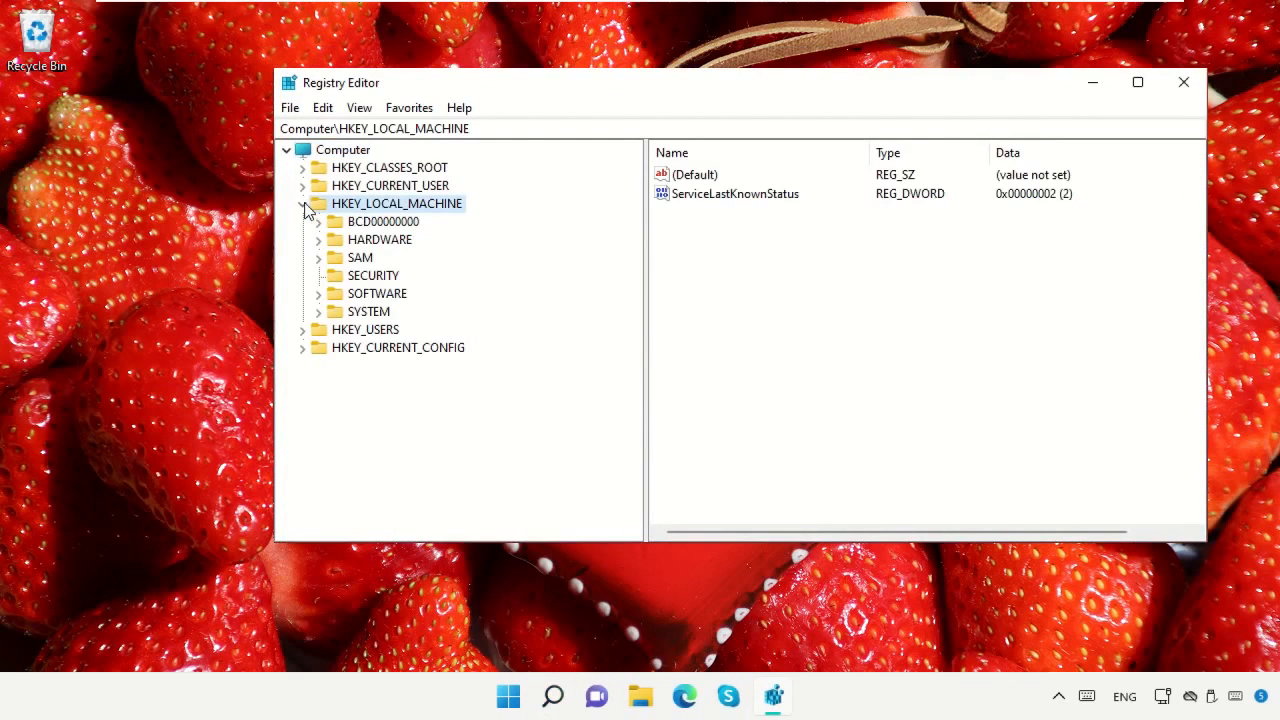
pyautogui.click(364, 312)
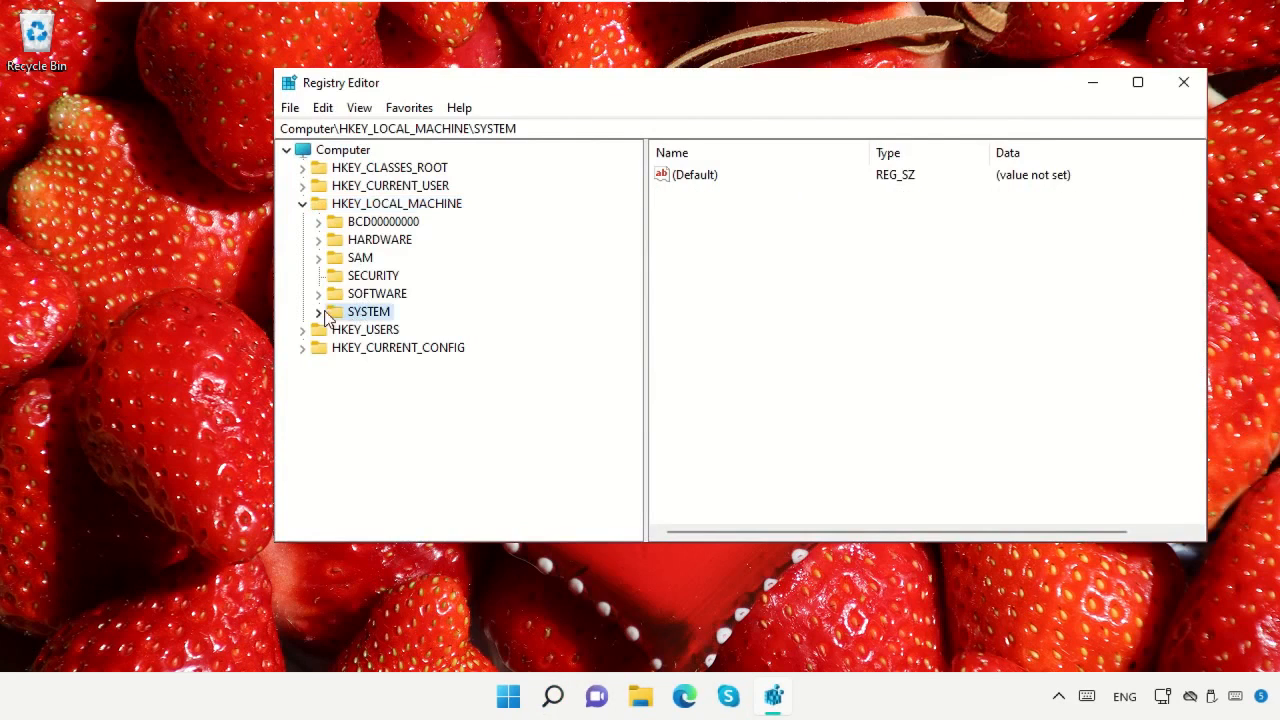
pyautogui.click(318, 312)
pyautogui.click(336, 258)
pyautogui.click(366, 279)
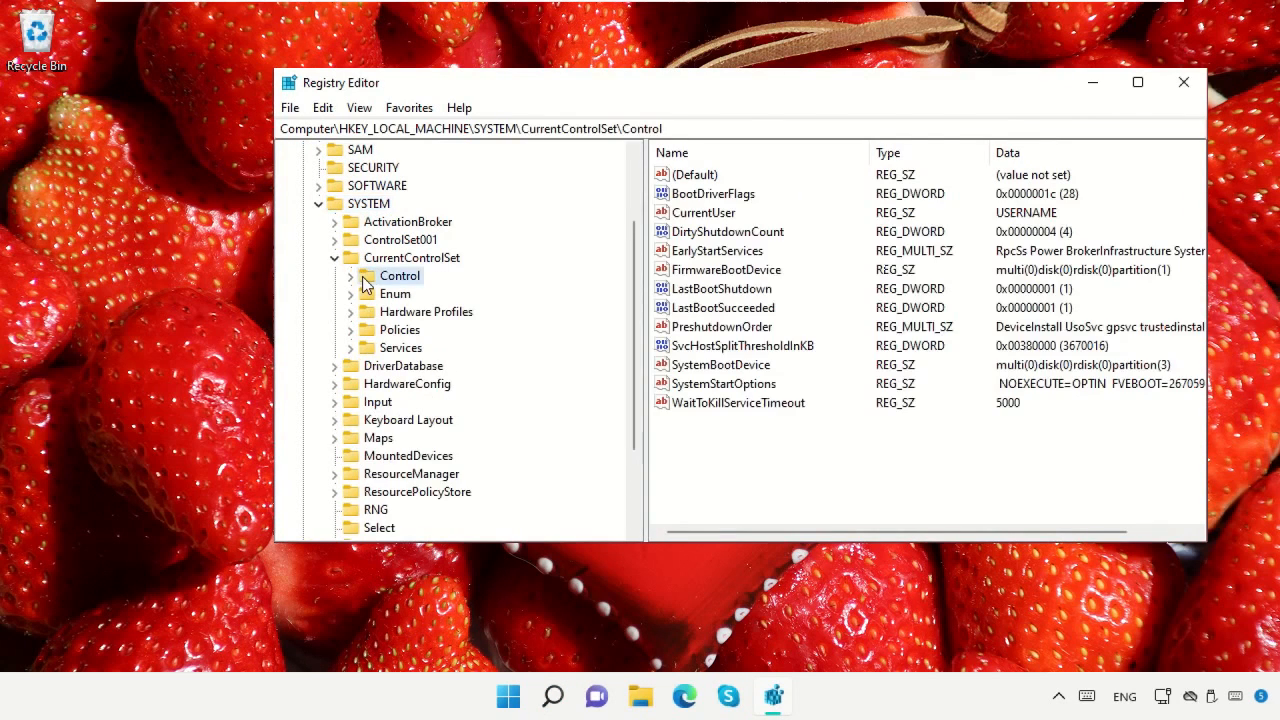
# Open the SvcHostSplitThresholdInKB value for editing in the Control key
pyautogui.click(686, 346)
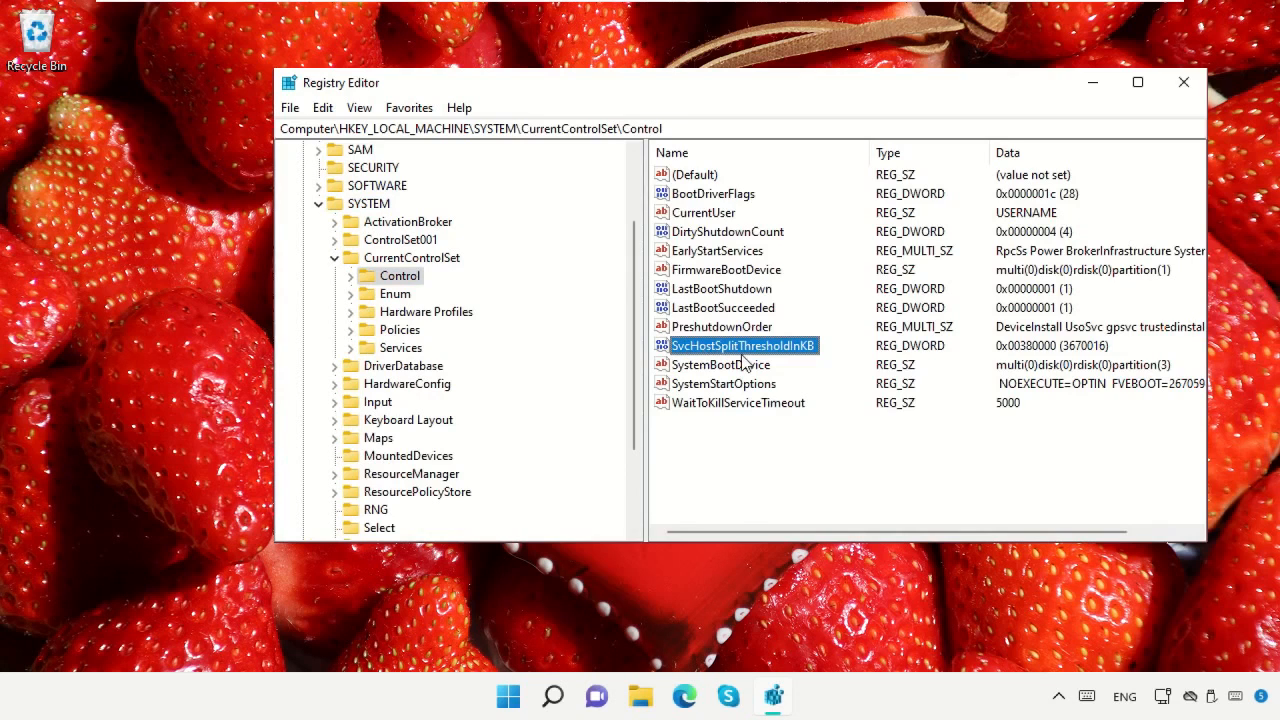
pyautogui.doubleClick(732, 350)
pyautogui.click(456, 276)
pyautogui.write('0000')
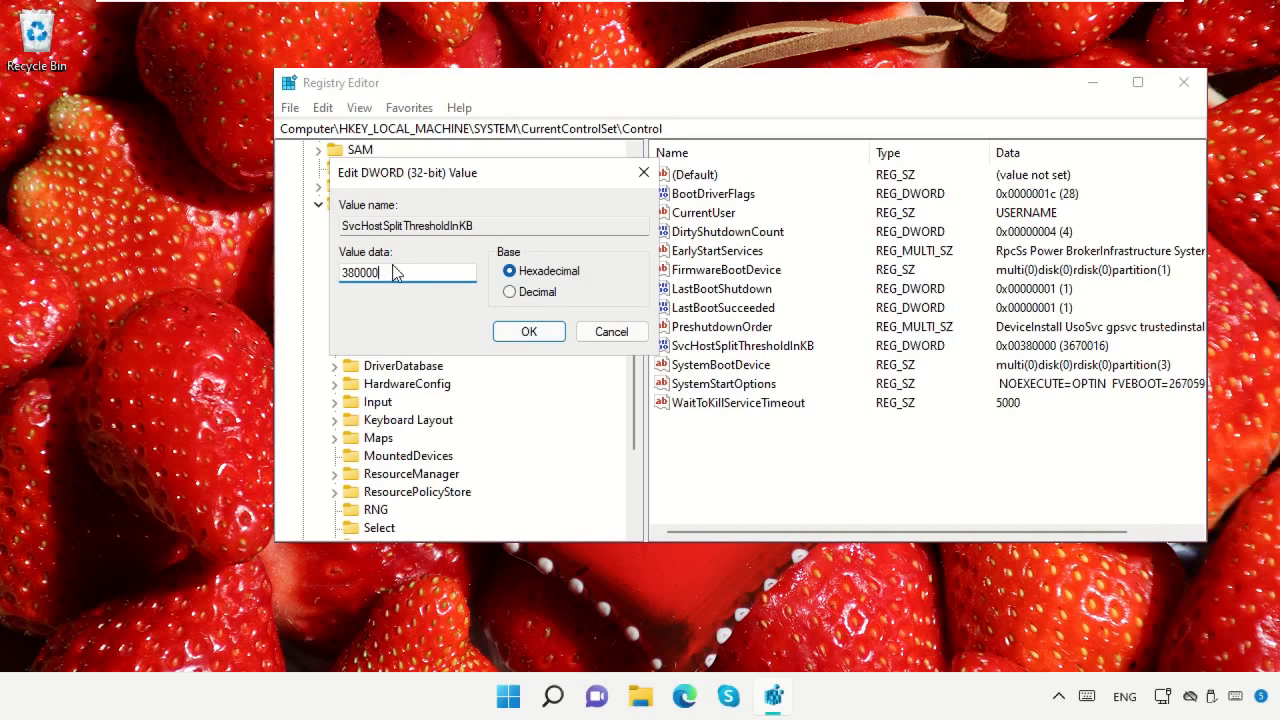
# Search Windows for "System information", open the app and check the installed physical memory (RAM) in System Summary
pyautogui.click(553, 688)
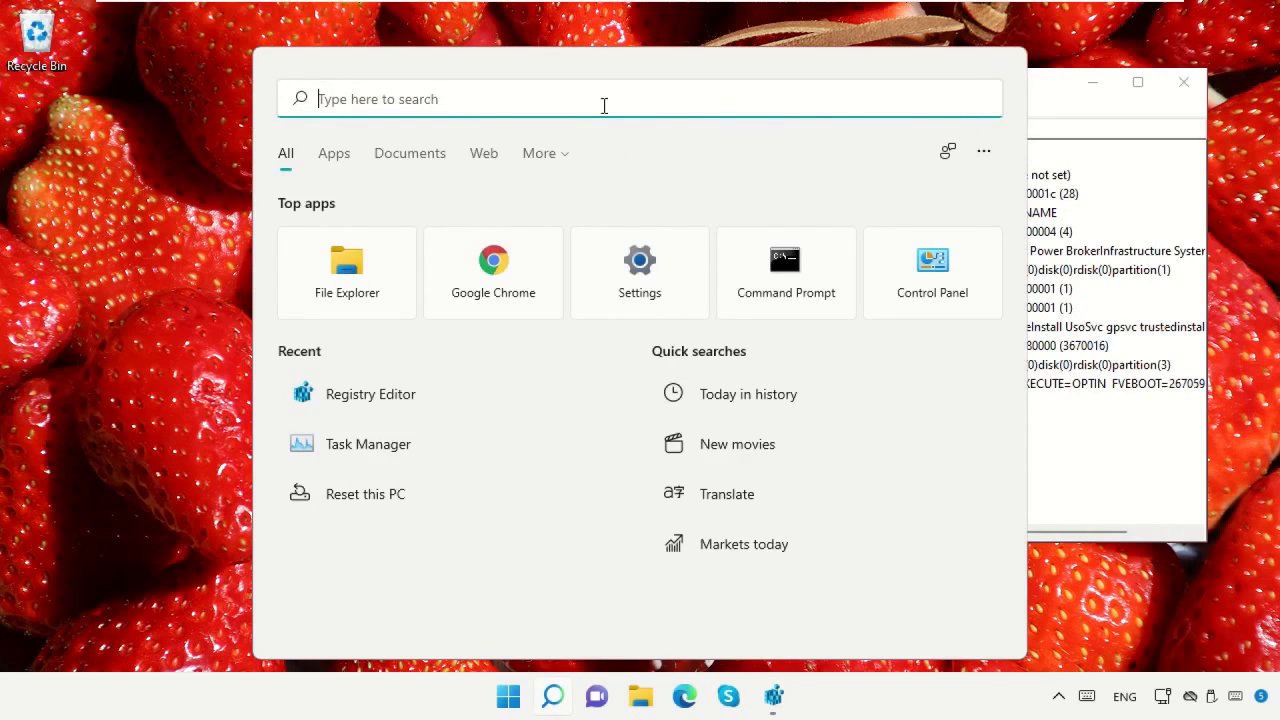
pyautogui.write('System information')
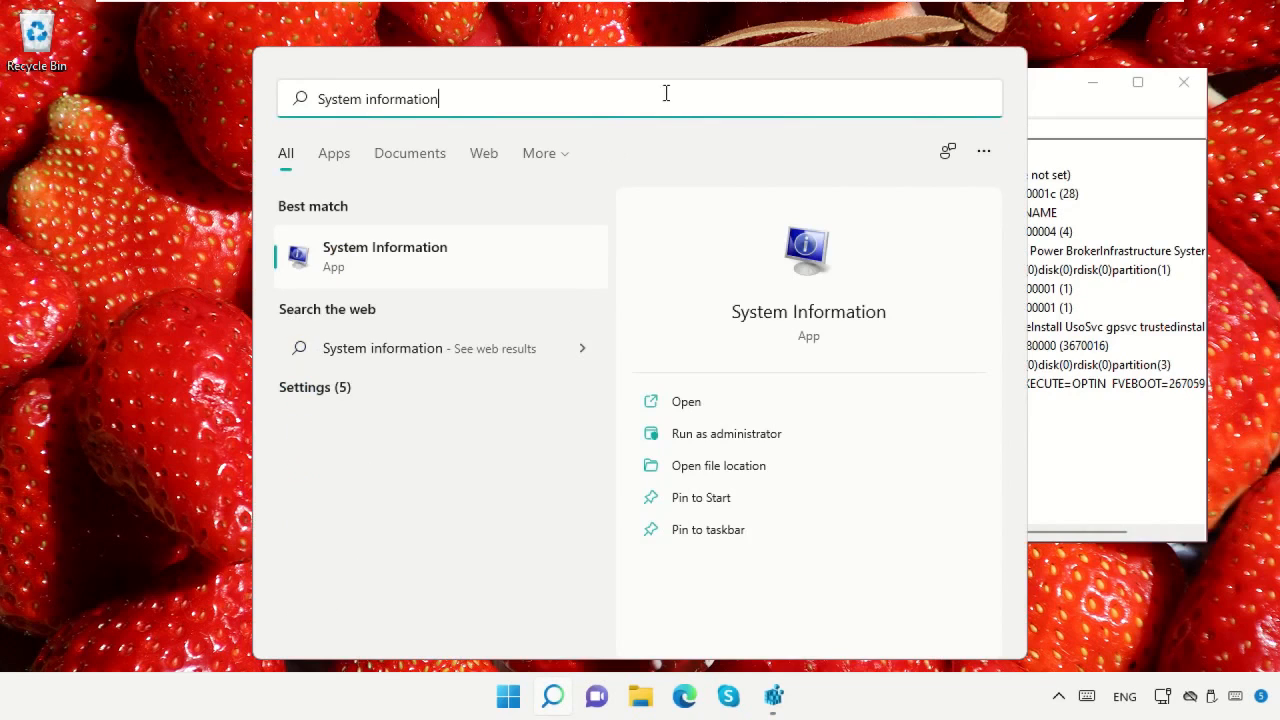
pyautogui.click(443, 247)
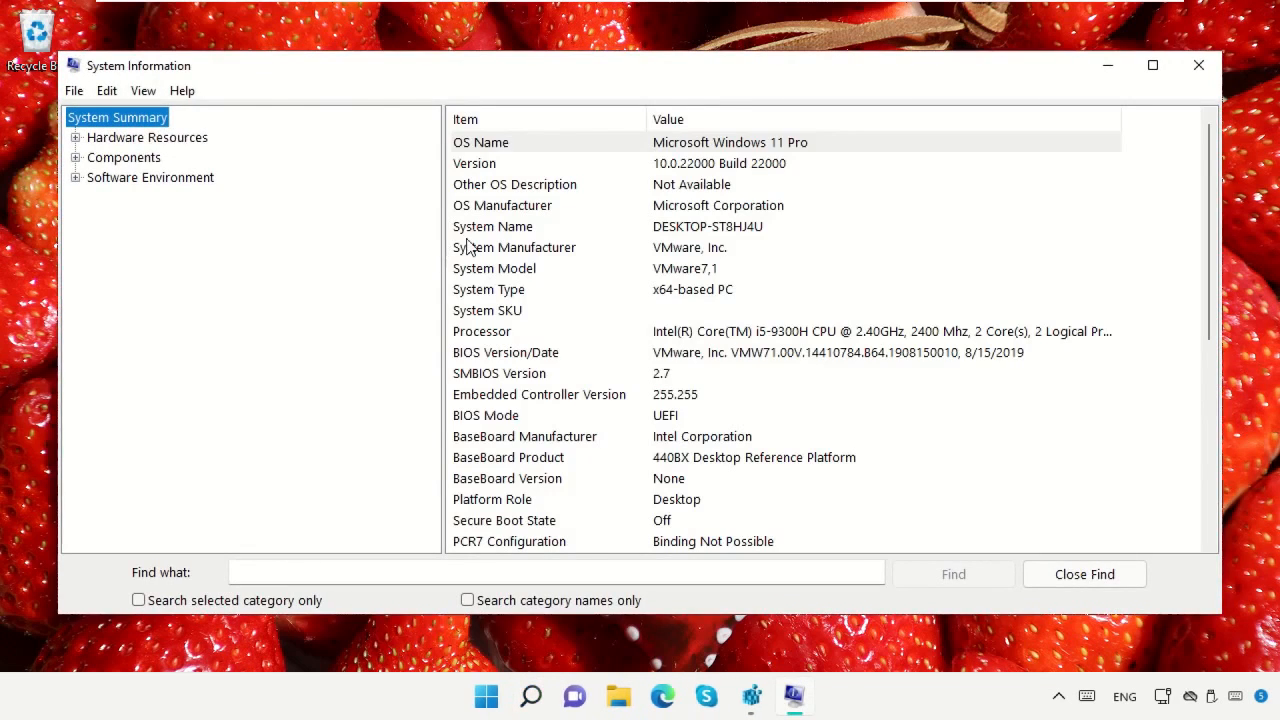
pyautogui.scroll(-4, 715, 311)
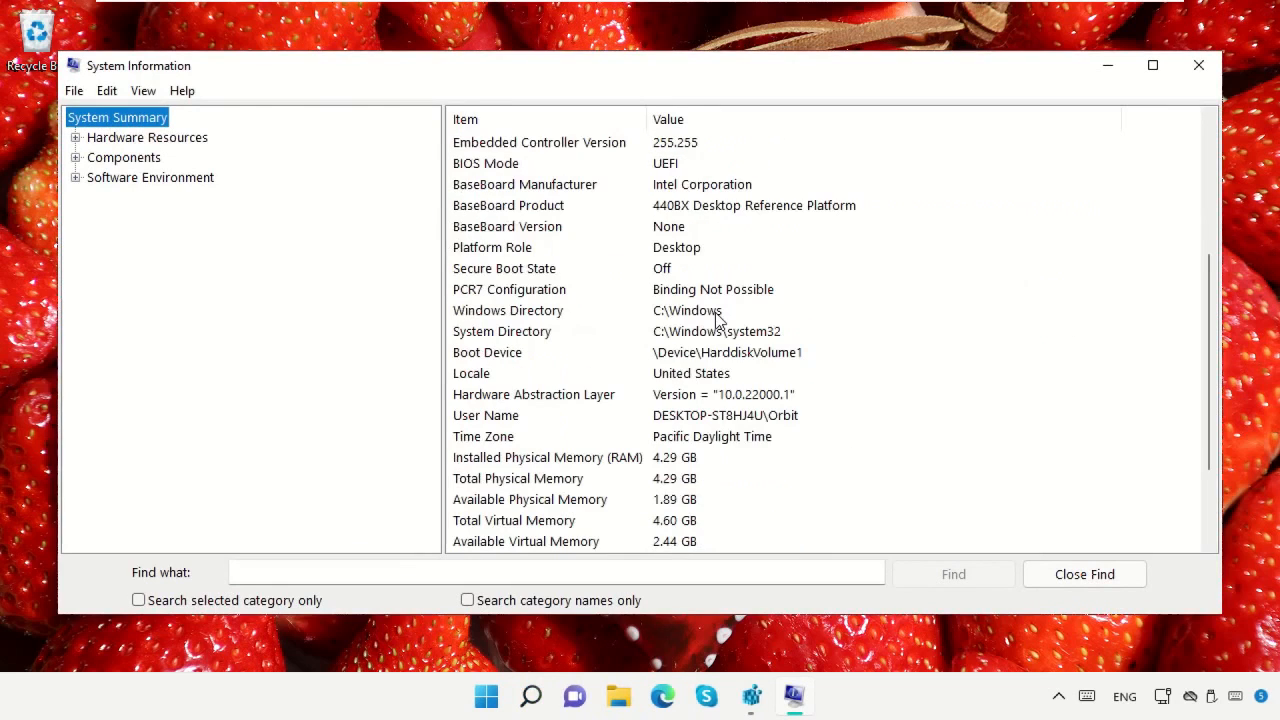
pyautogui.scroll(-2, 716, 318)
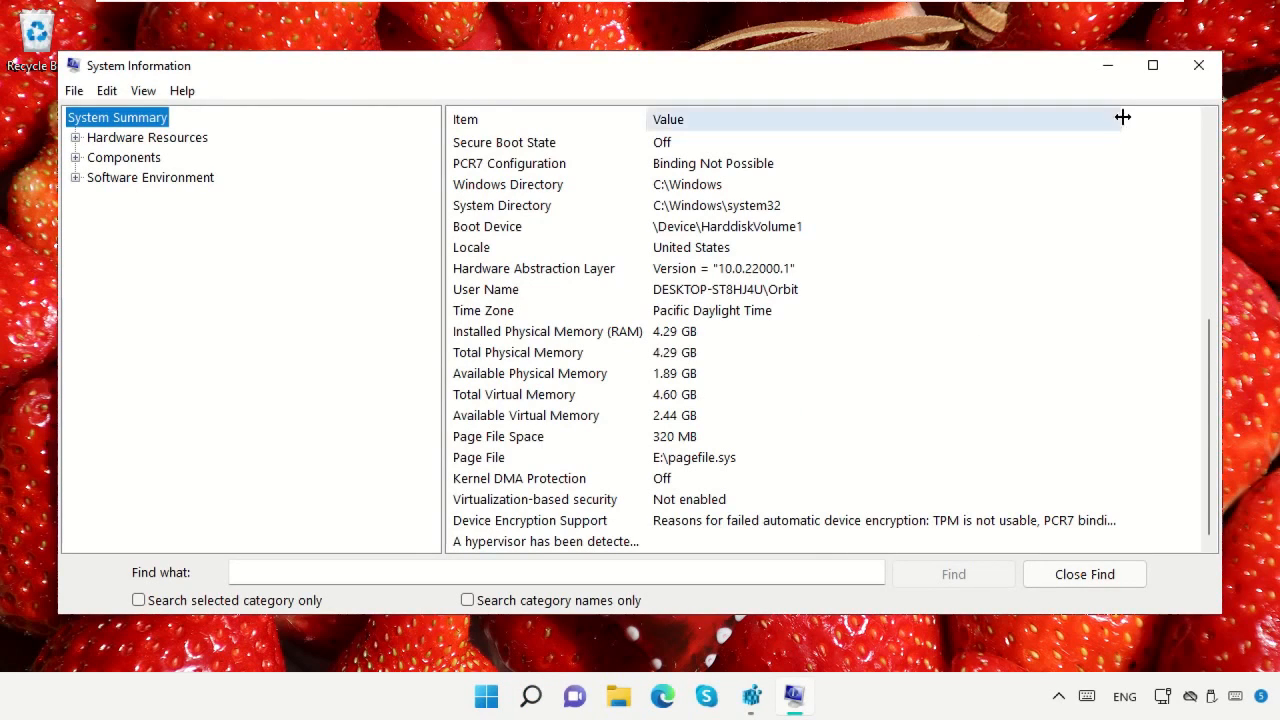
# Close System Information, search Windows for "calculator" and open Calculator
pyautogui.click(1190, 78)
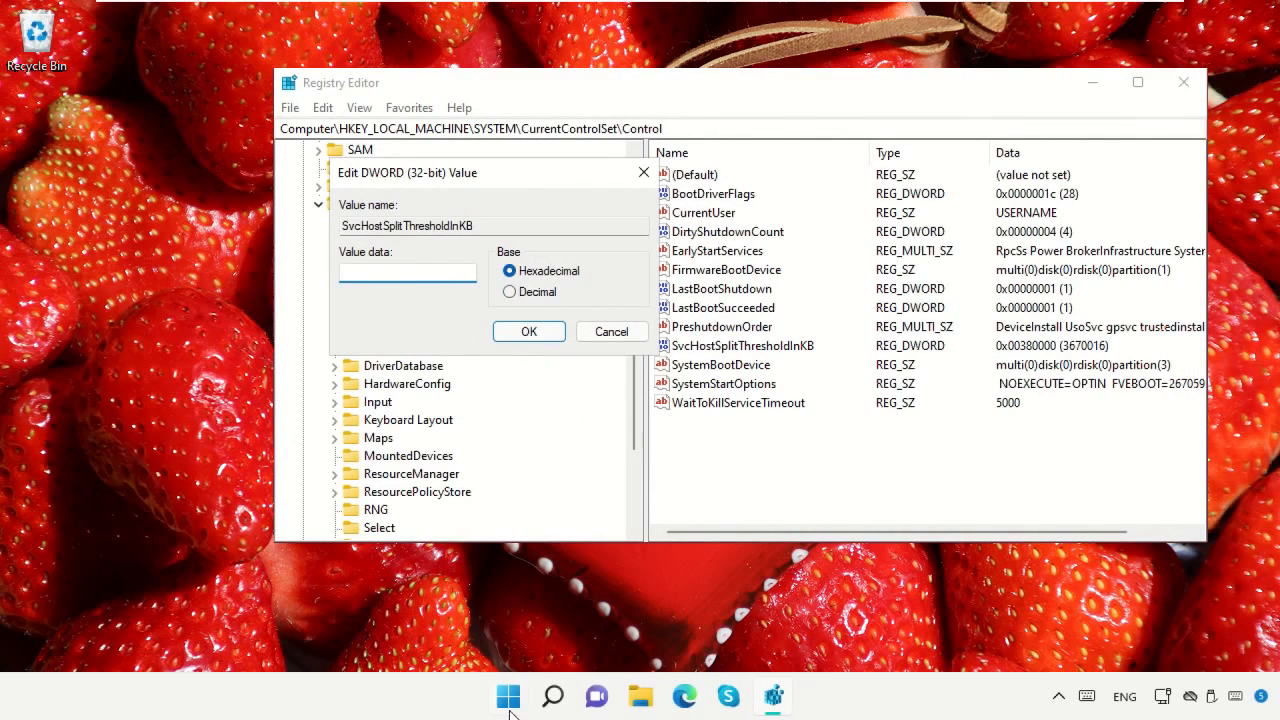
pyautogui.click(552, 697)
pyautogui.write('calculator')
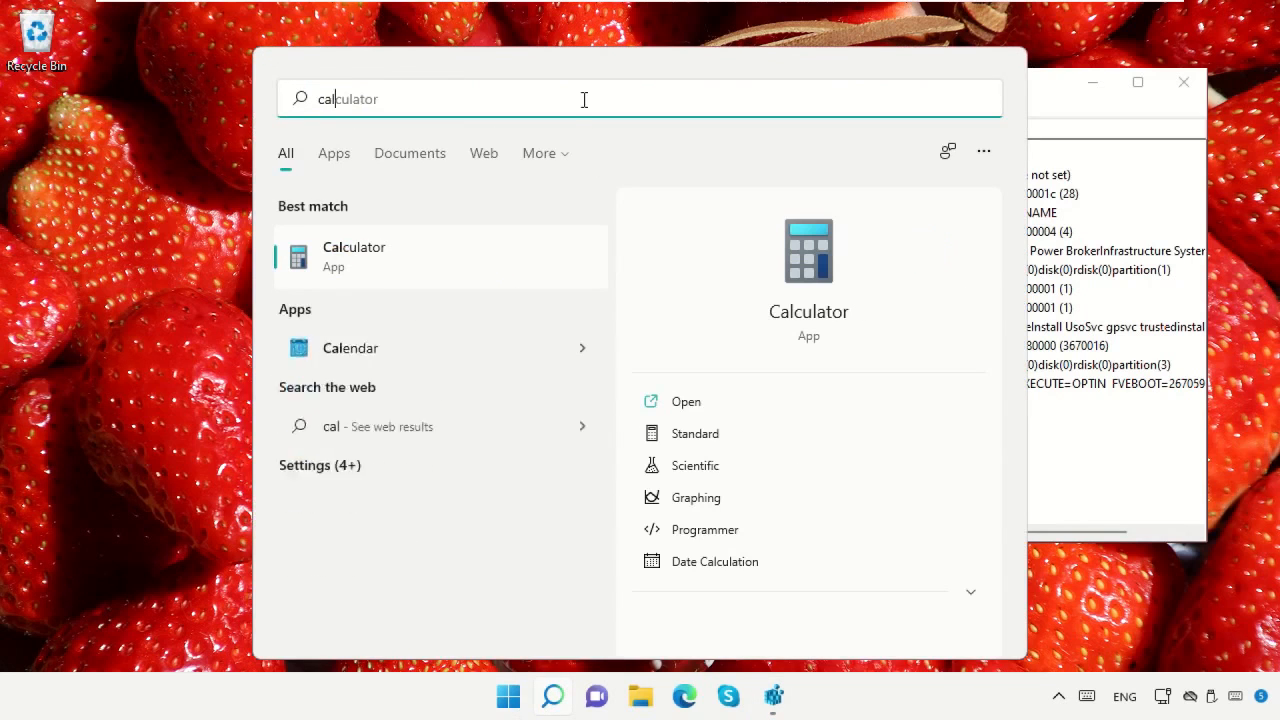
pyautogui.click(470, 253)
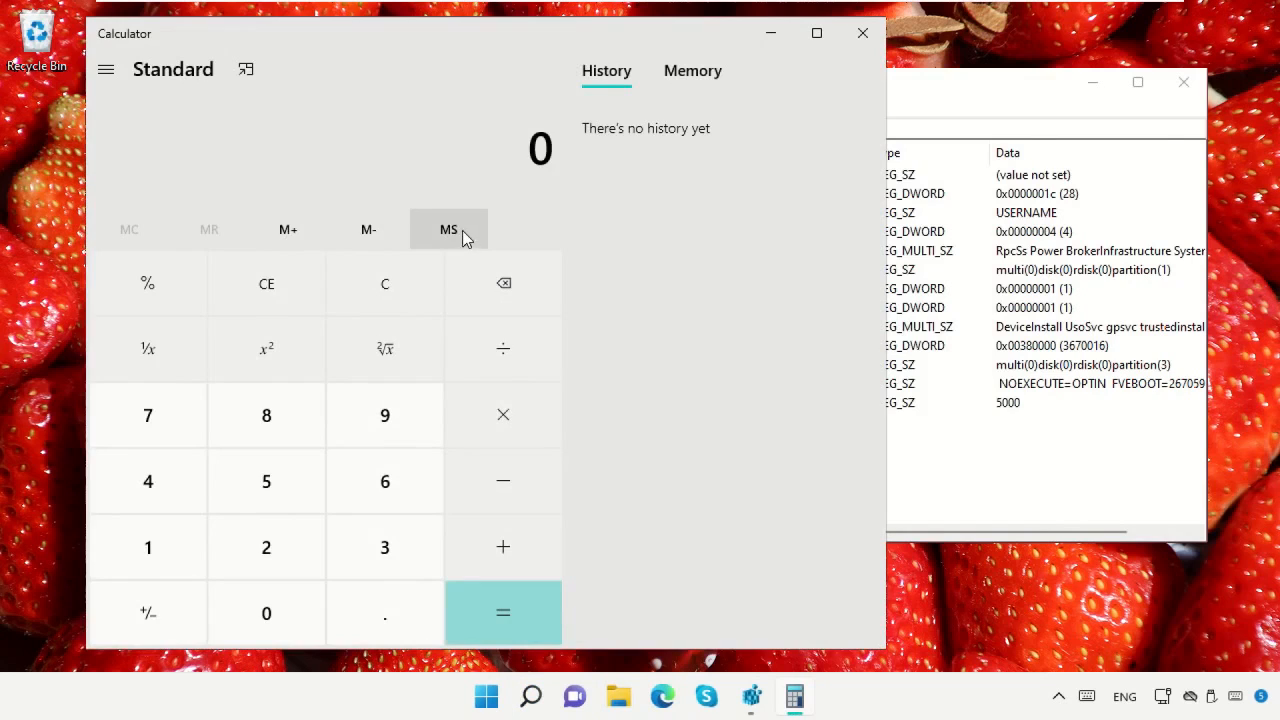
# Multiply the installed RAM of 4.29 GB by 1024 in Calculator
pyautogui.click(132, 495)
pyautogui.click(348, 609)
pyautogui.click(308, 546)
pyautogui.click(360, 420)
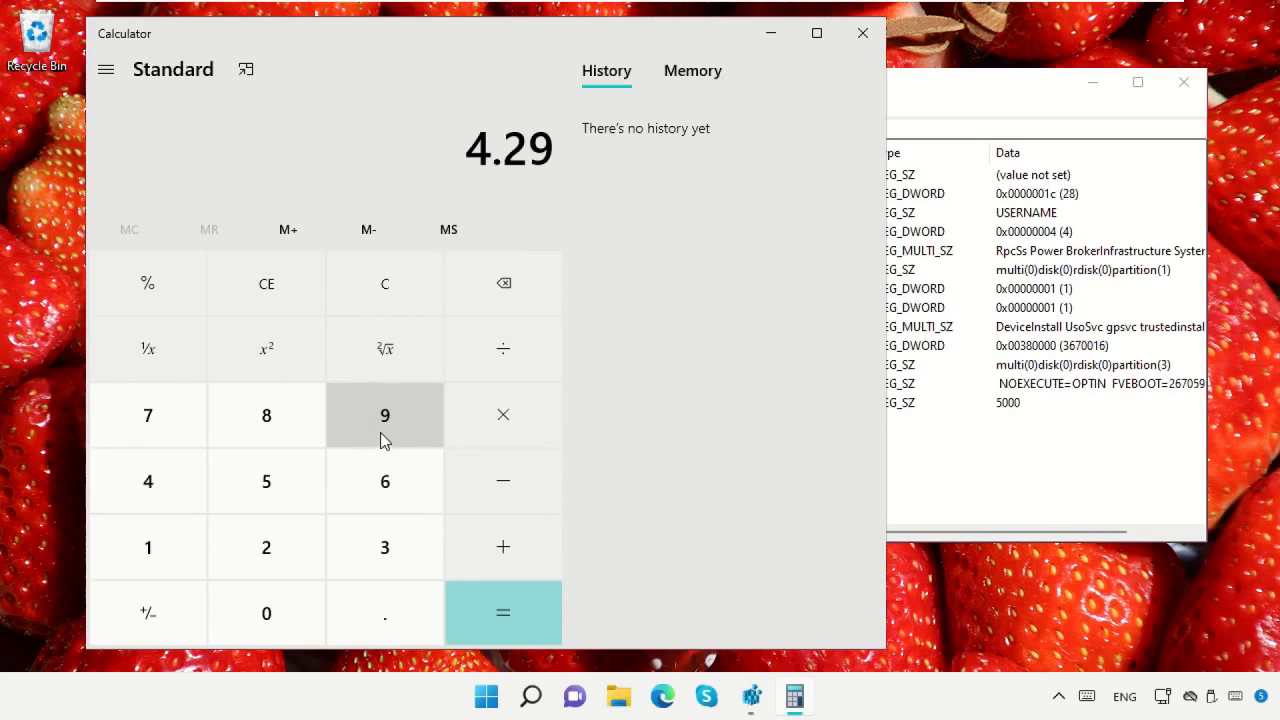
pyautogui.click(509, 415)
pyautogui.click(158, 543)
pyautogui.click(268, 606)
pyautogui.click(264, 562)
pyautogui.click(158, 508)
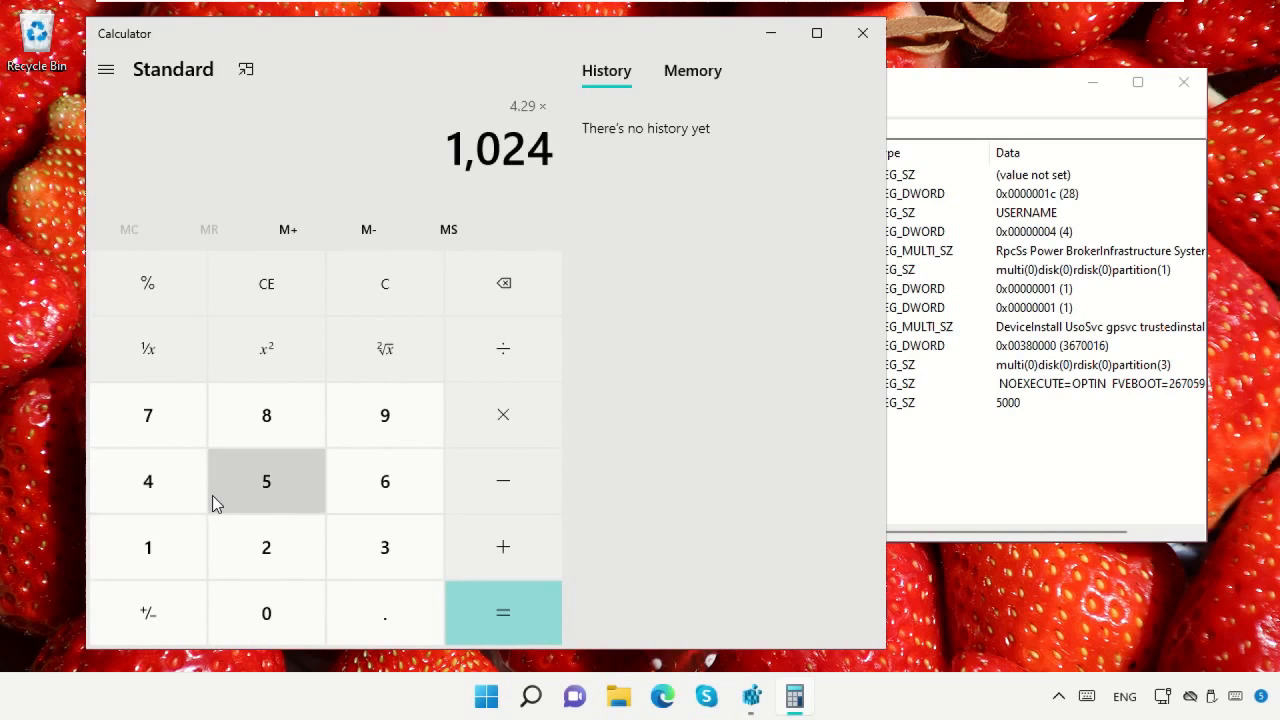
pyautogui.click(474, 616)
# Multiply the calculated result by 1024 again to convert the RAM size to kilobytes
pyautogui.click(486, 434)
pyautogui.click(150, 548)
pyautogui.click(251, 608)
pyautogui.click(262, 560)
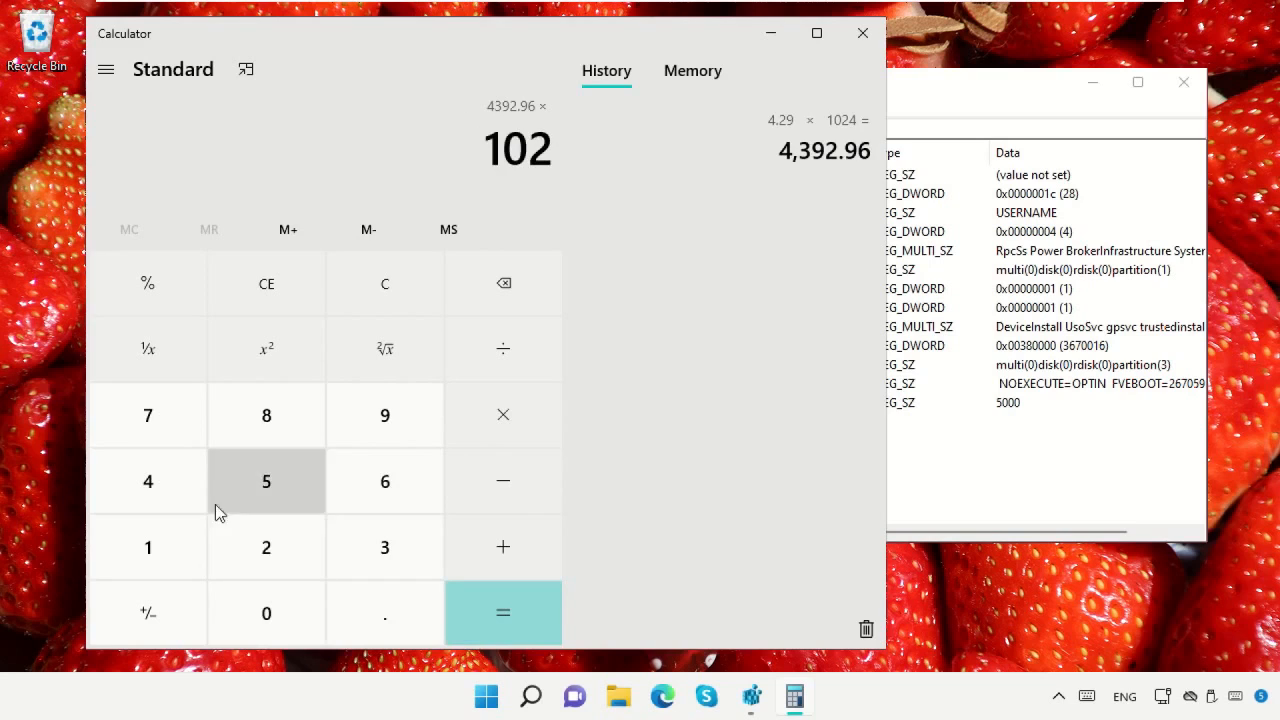
pyautogui.click(170, 484)
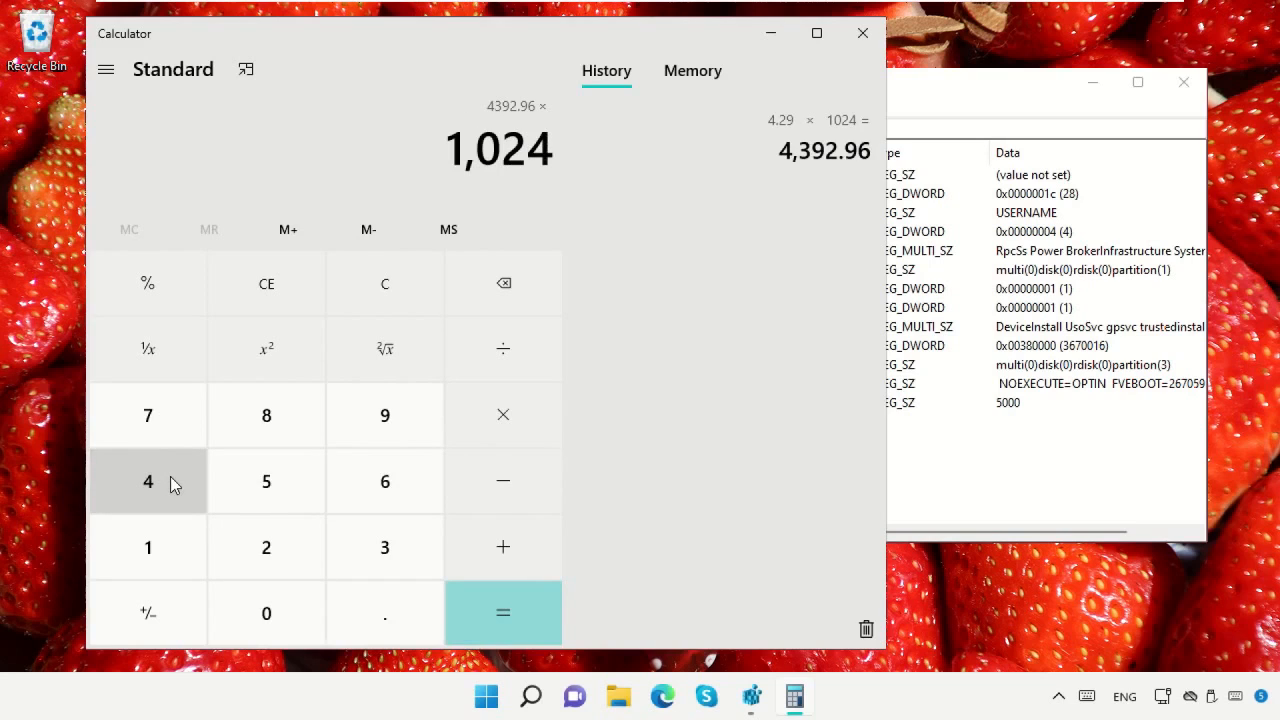
pyautogui.click(486, 622)
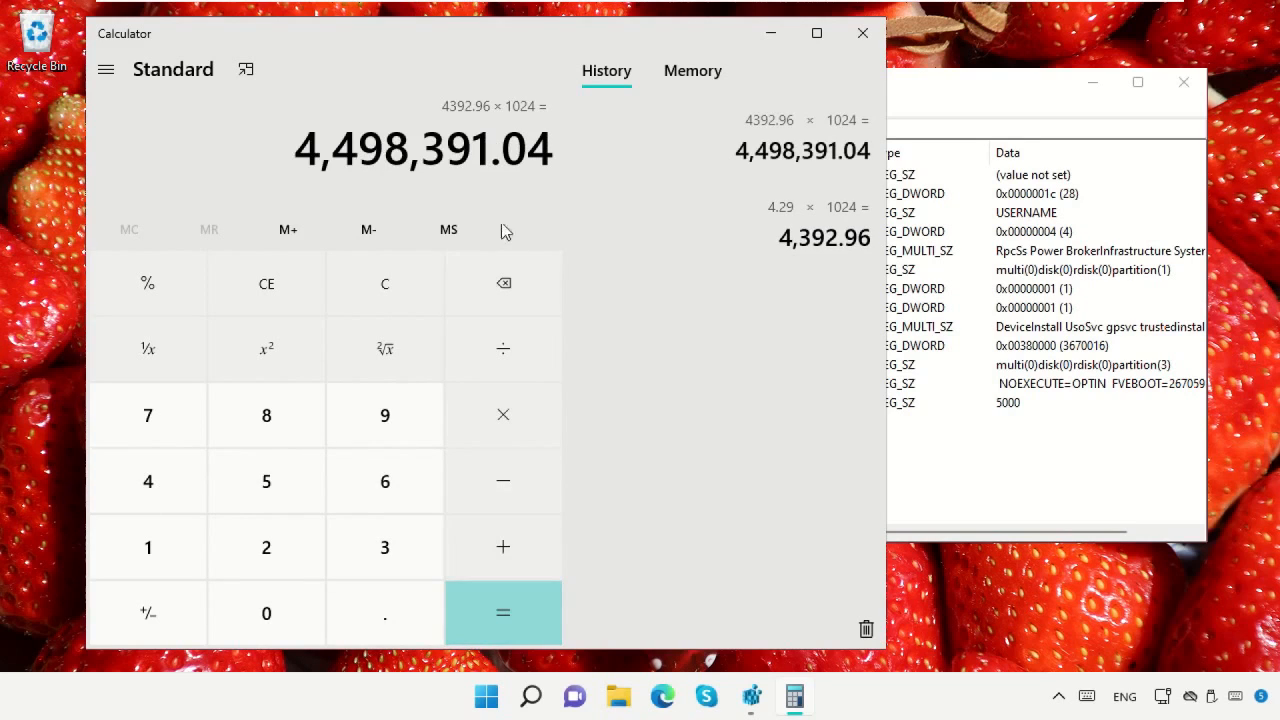
# Copy the whole-number part of the kilobyte result without its decimals and close Calculator
pyautogui.moveTo(492, 163); pyautogui.dragTo(296, 163)
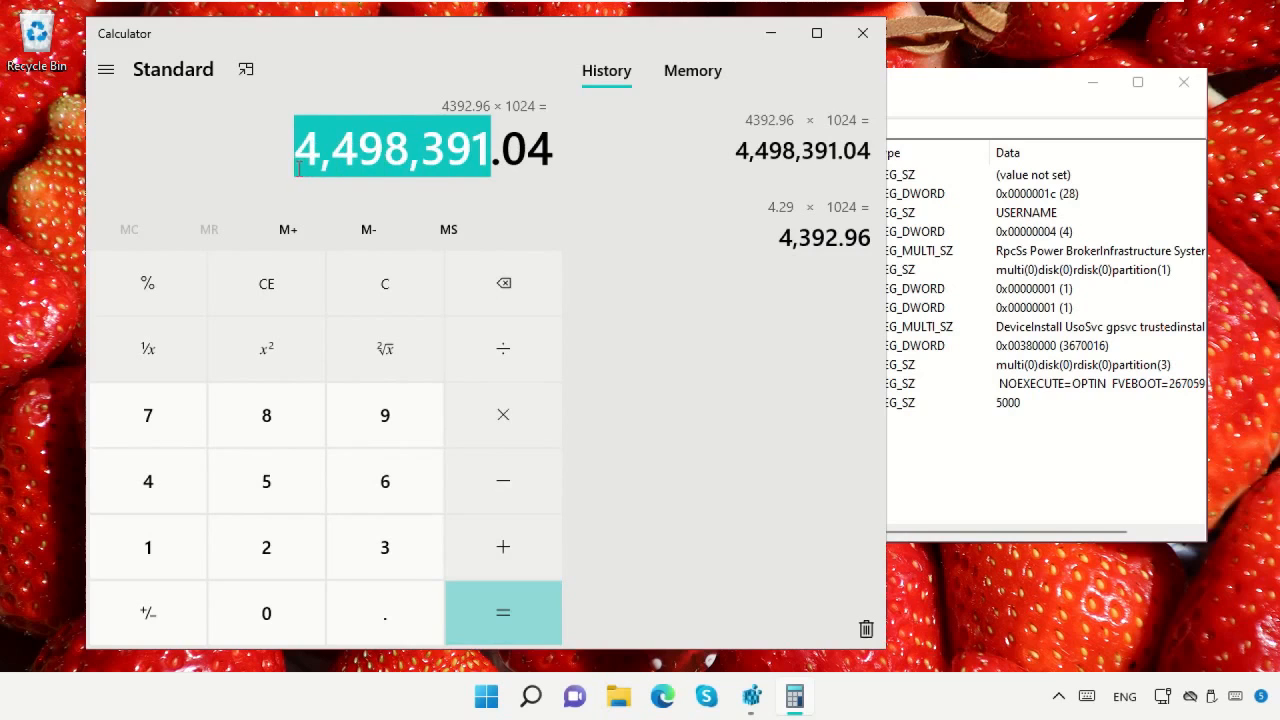
pyautogui.rightClick(340, 166)
pyautogui.click(403, 181)
pyautogui.click(856, 34)
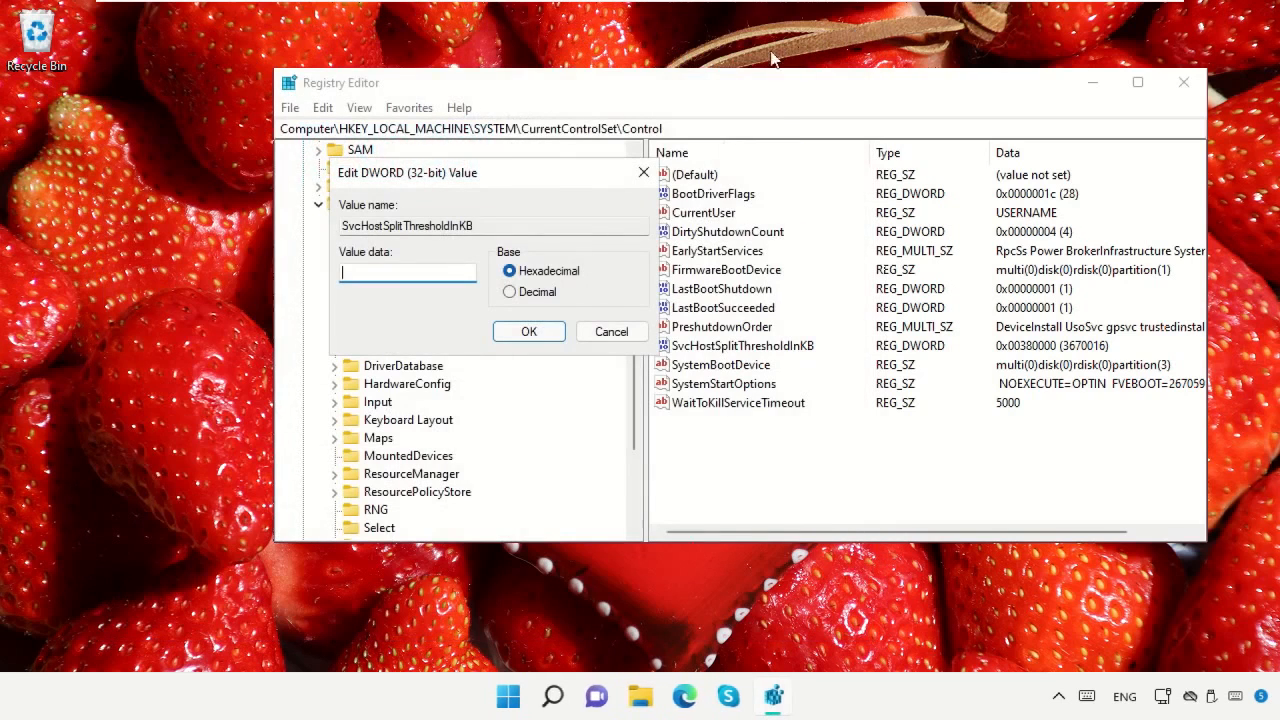
# Paste the copied number as the SvcHostSplitThresholdInKB value data, giving 449839 with the Hexadecimal base, and close Registry Editor
pyautogui.rightClick(419, 268)
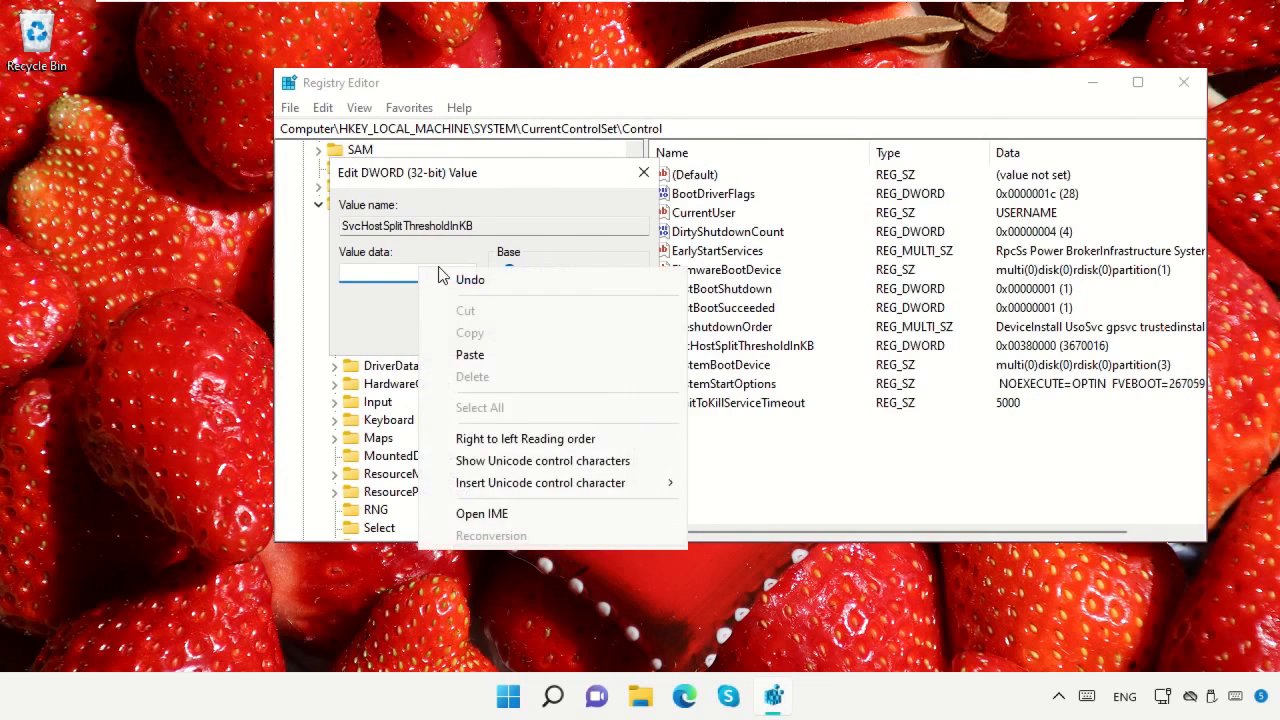
pyautogui.click(469, 352)
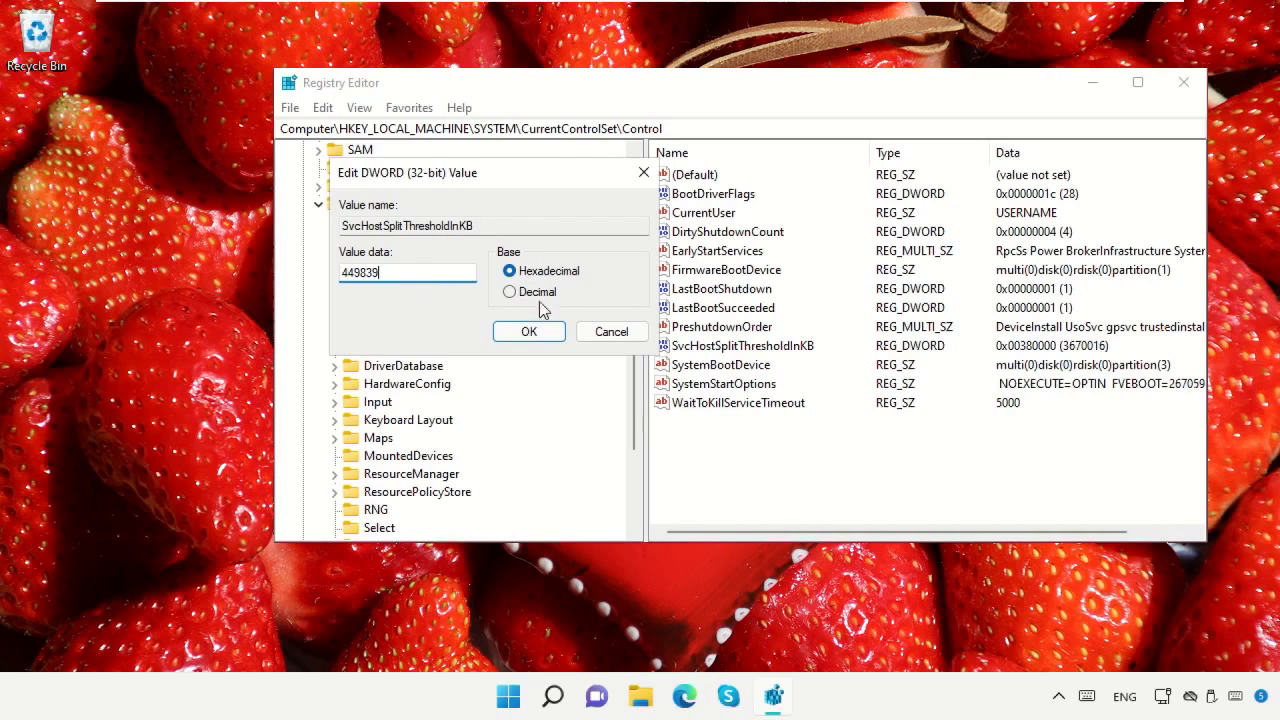
pyautogui.click(528, 331)
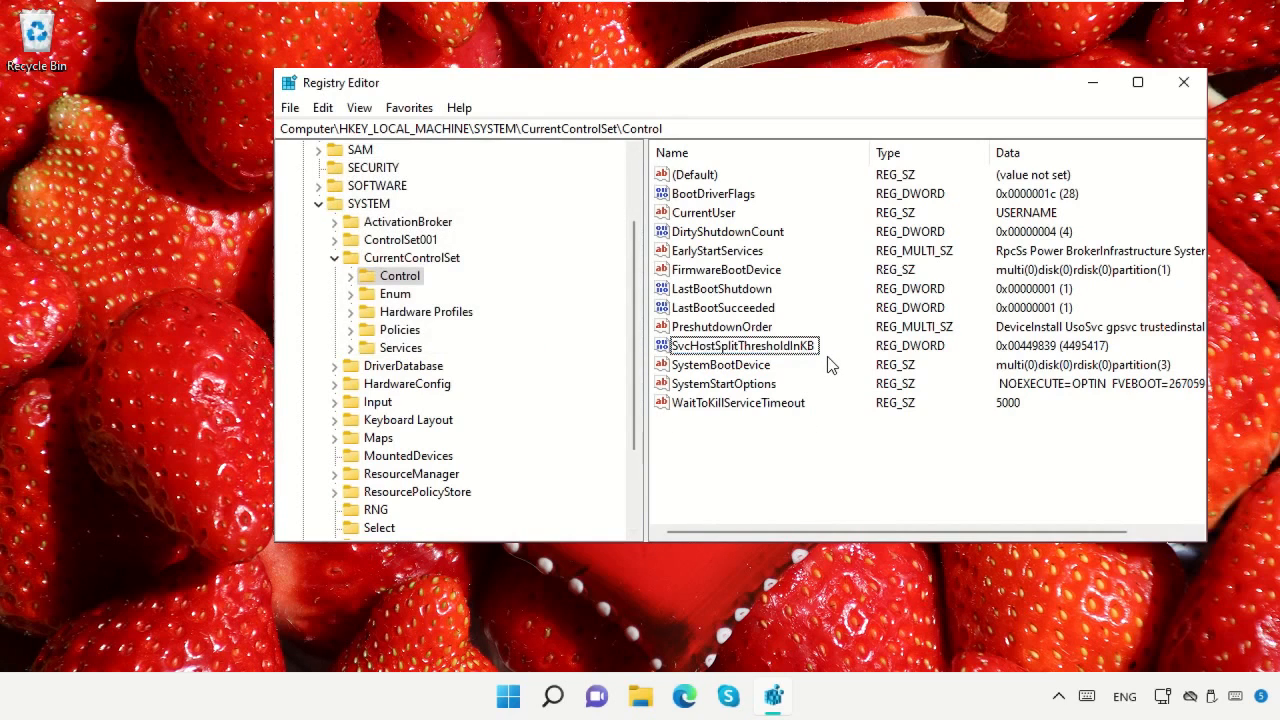
pyautogui.click(1178, 81)
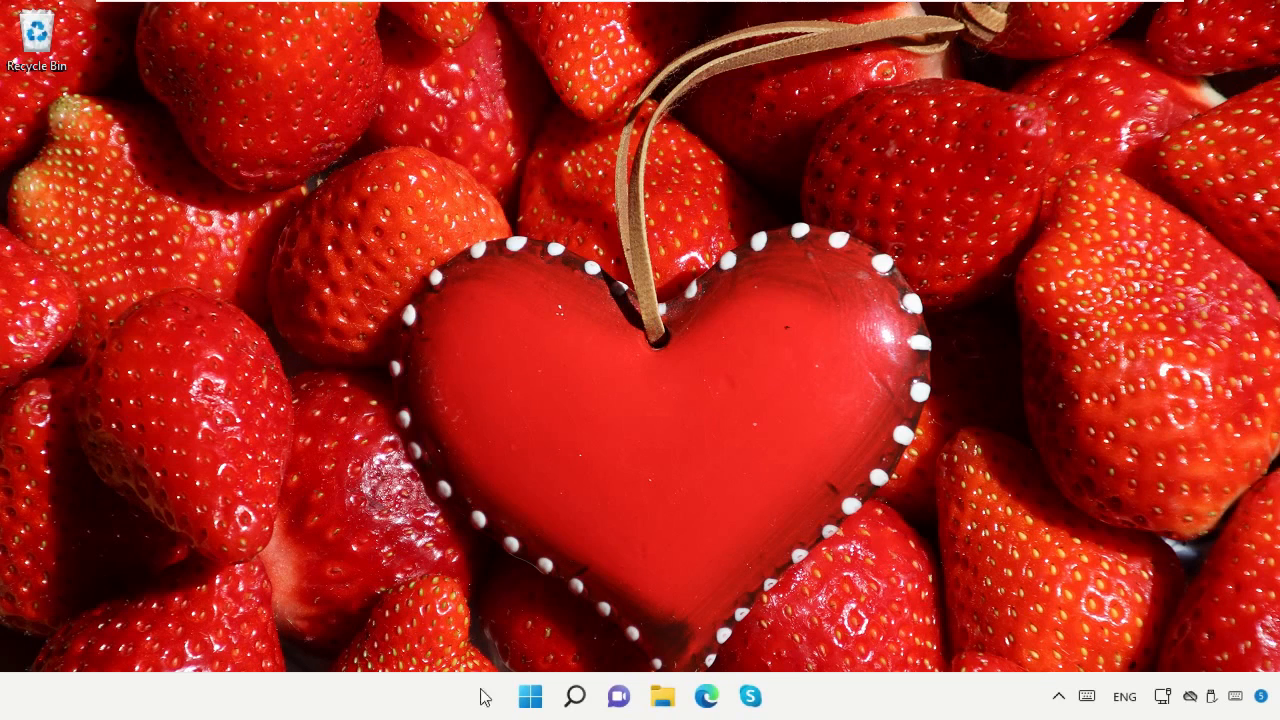
# Open Event Viewer by running the command "Eventvwr"
pyautogui.rightClick(530, 698)
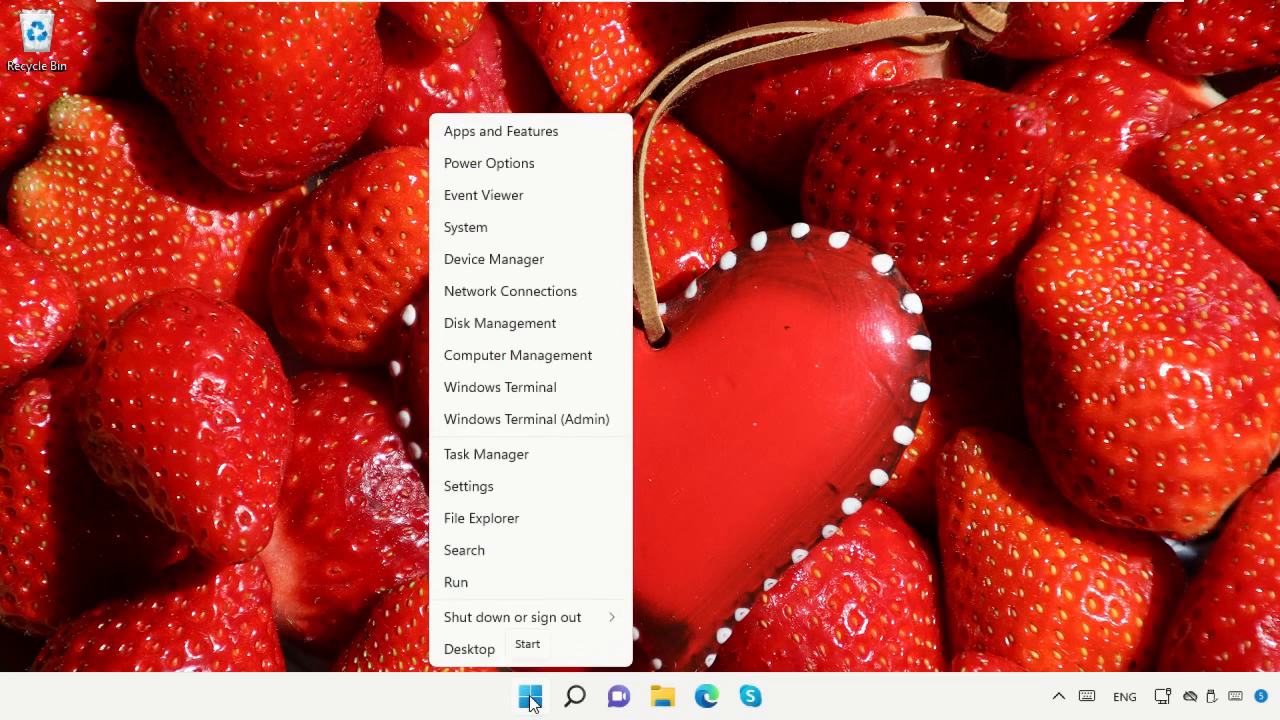
pyautogui.click(488, 582)
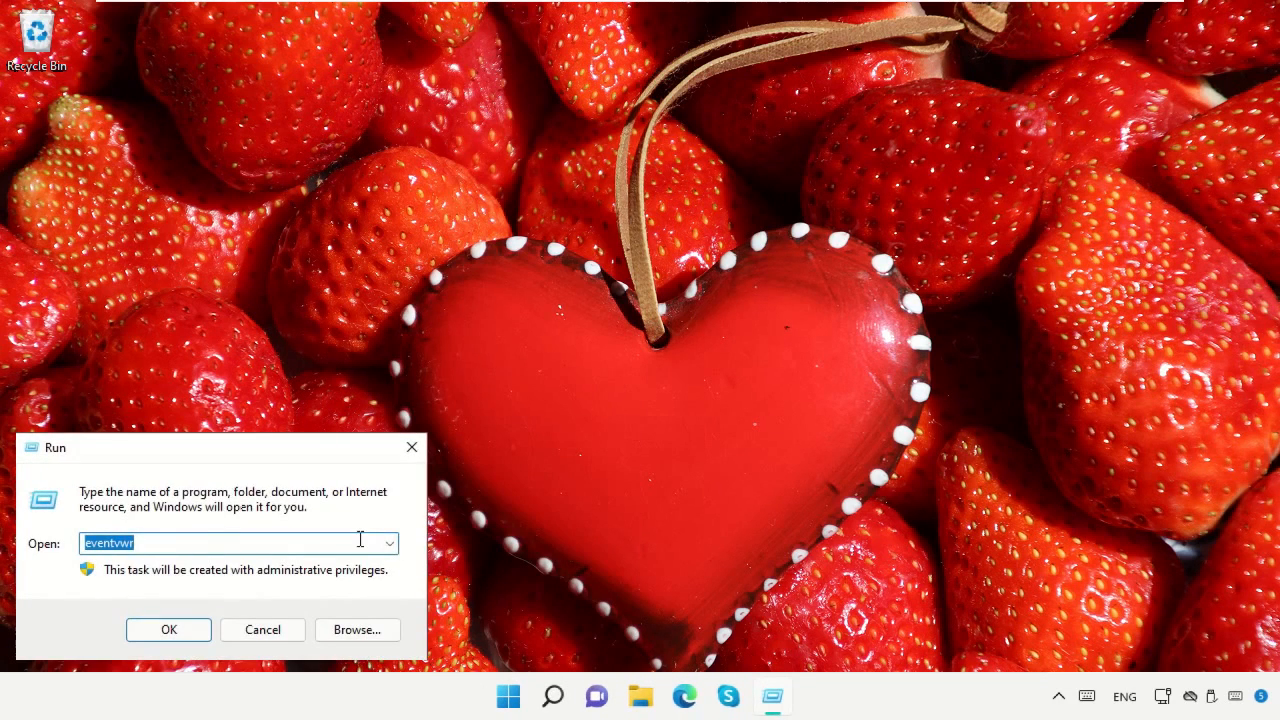
pyautogui.press('BackSpace')
pyautogui.write('Eventvwr')
pyautogui.click(163, 630)
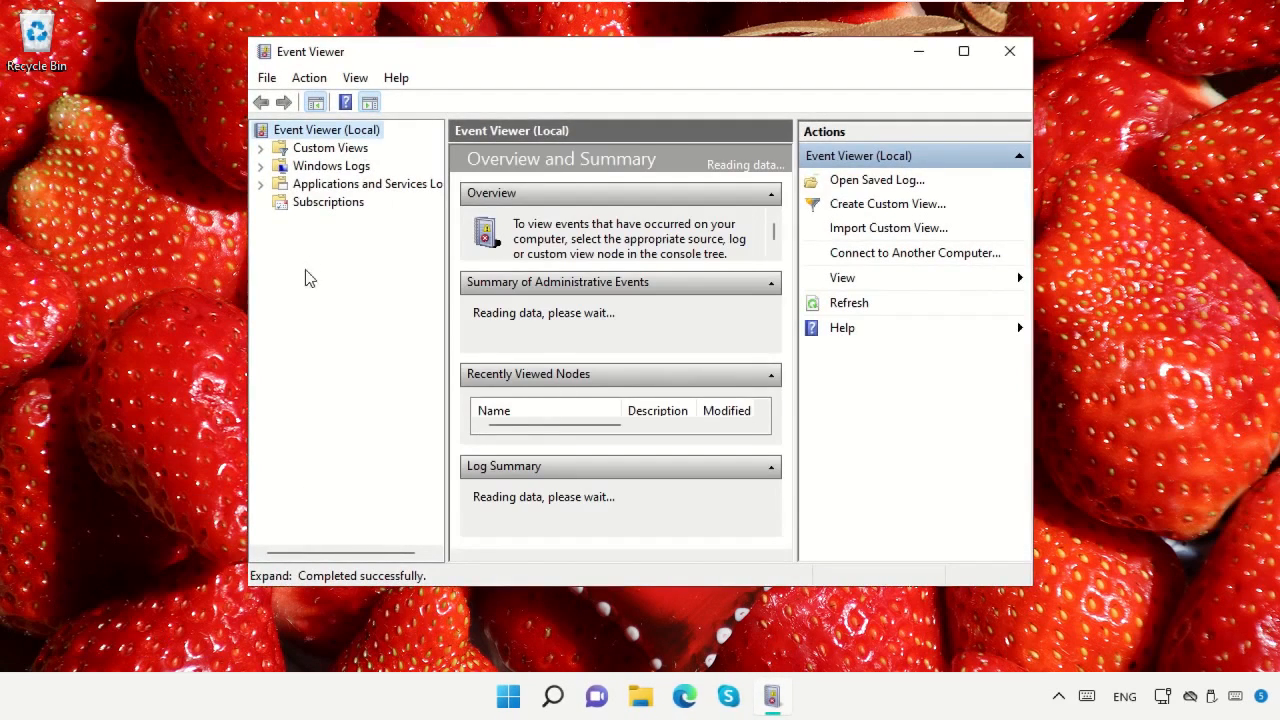
# Expand Windows Logs and clear the Application log without saving its contents
pyautogui.click(298, 168)
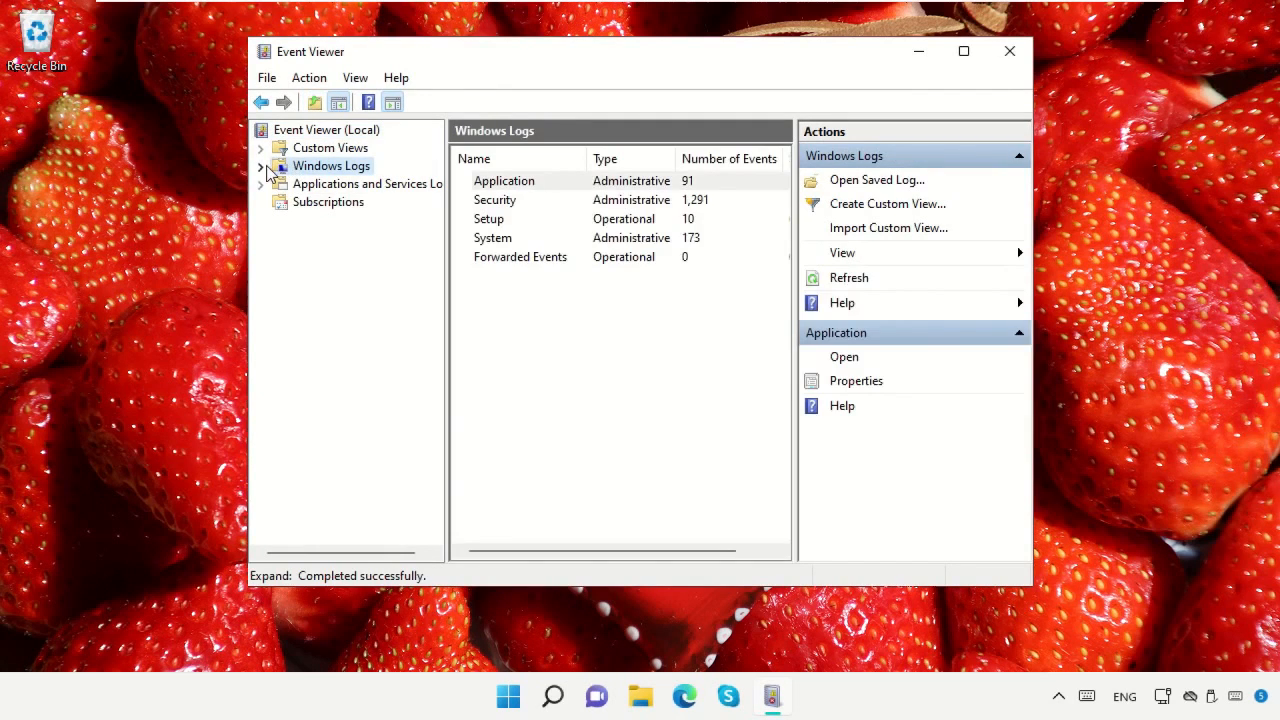
pyautogui.click(262, 167)
pyautogui.click(304, 185)
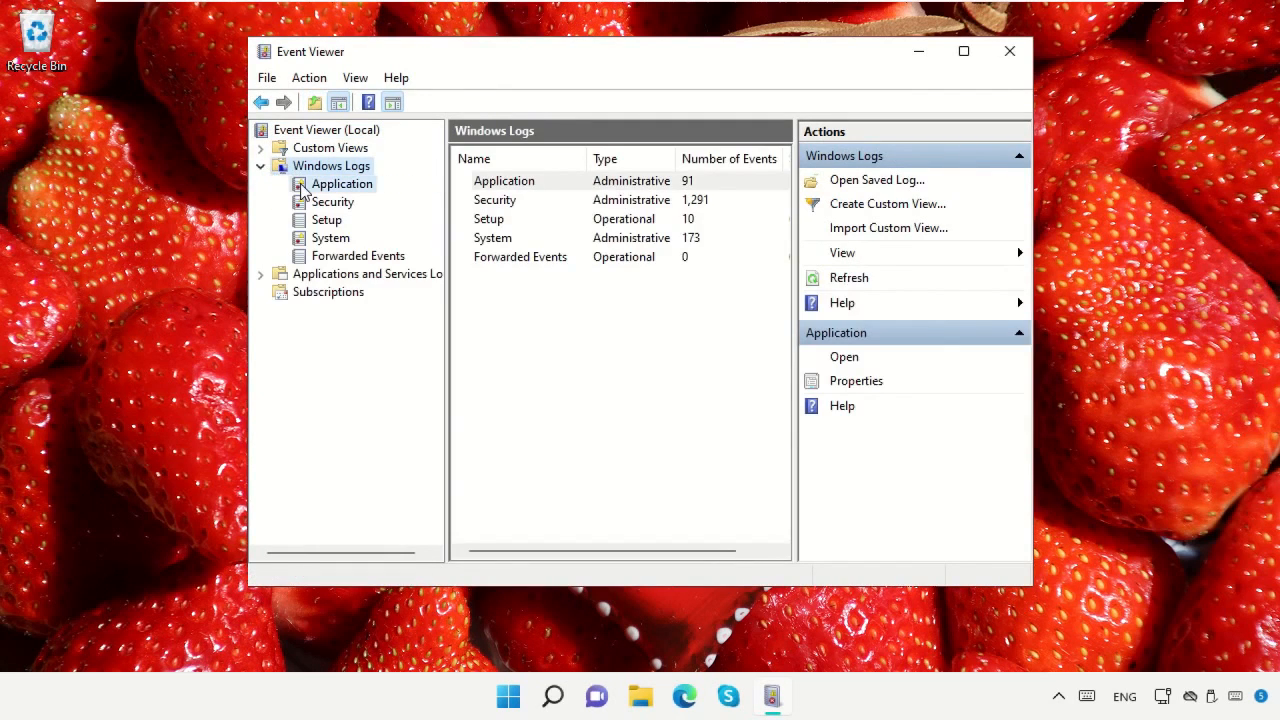
pyautogui.click(838, 252)
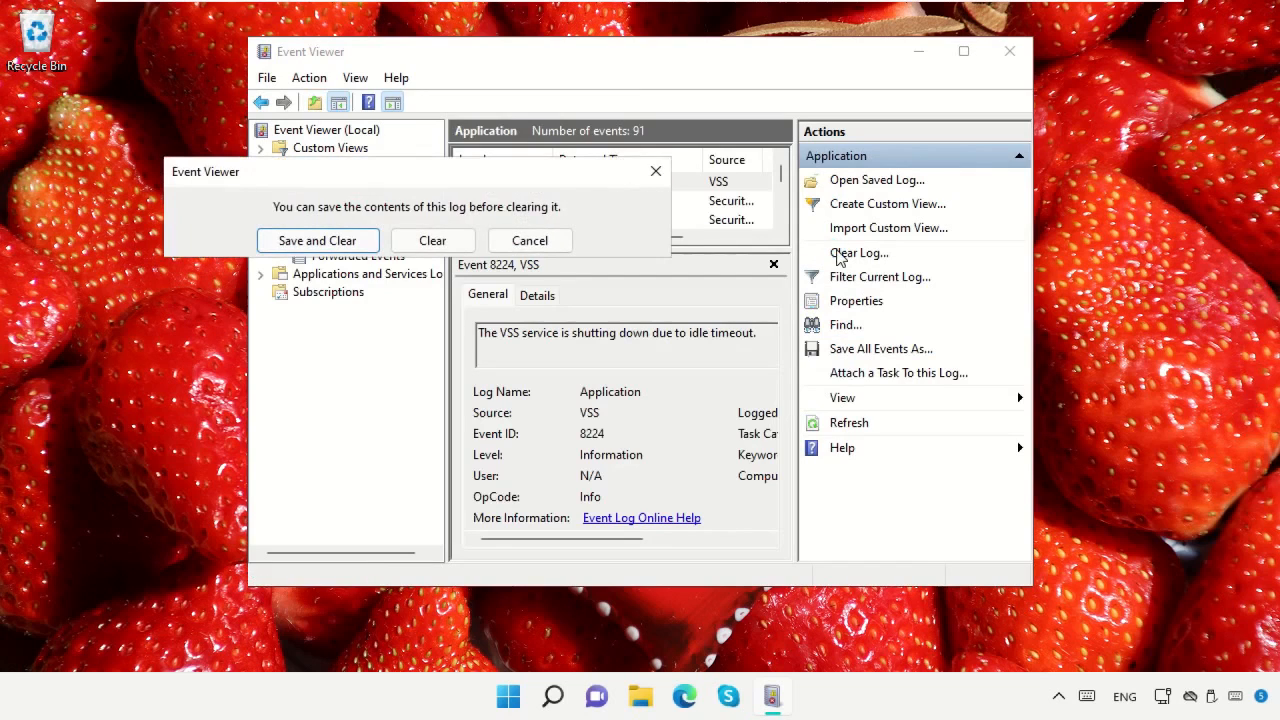
pyautogui.click(433, 240)
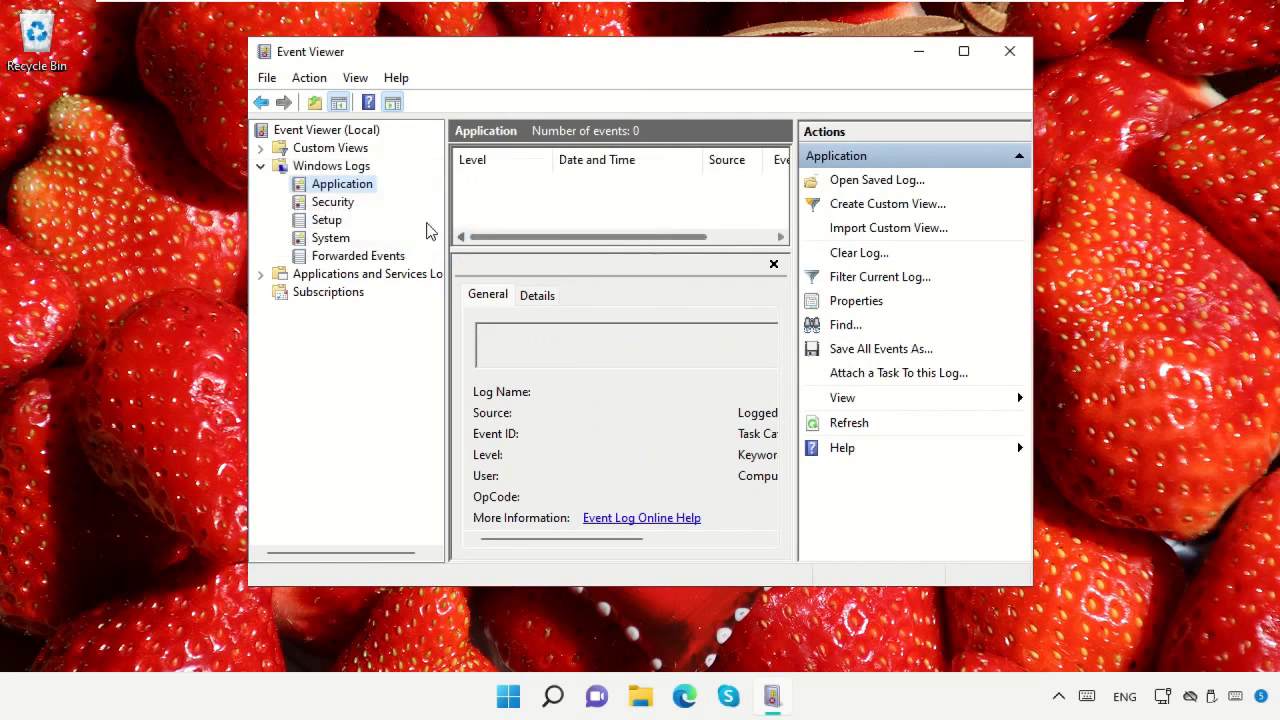
# Clear the Security and Setup logs under Windows Logs without saving their contents
pyautogui.click(348, 202)
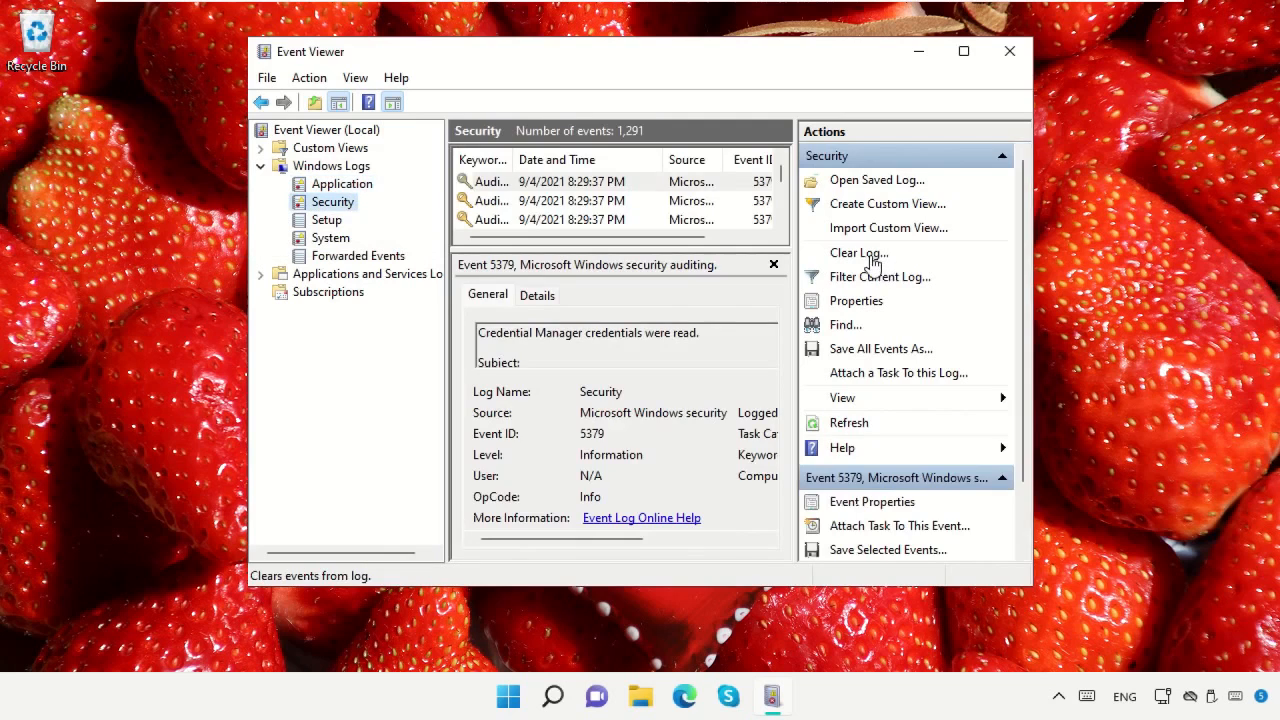
pyautogui.click(862, 253)
pyautogui.click(302, 111)
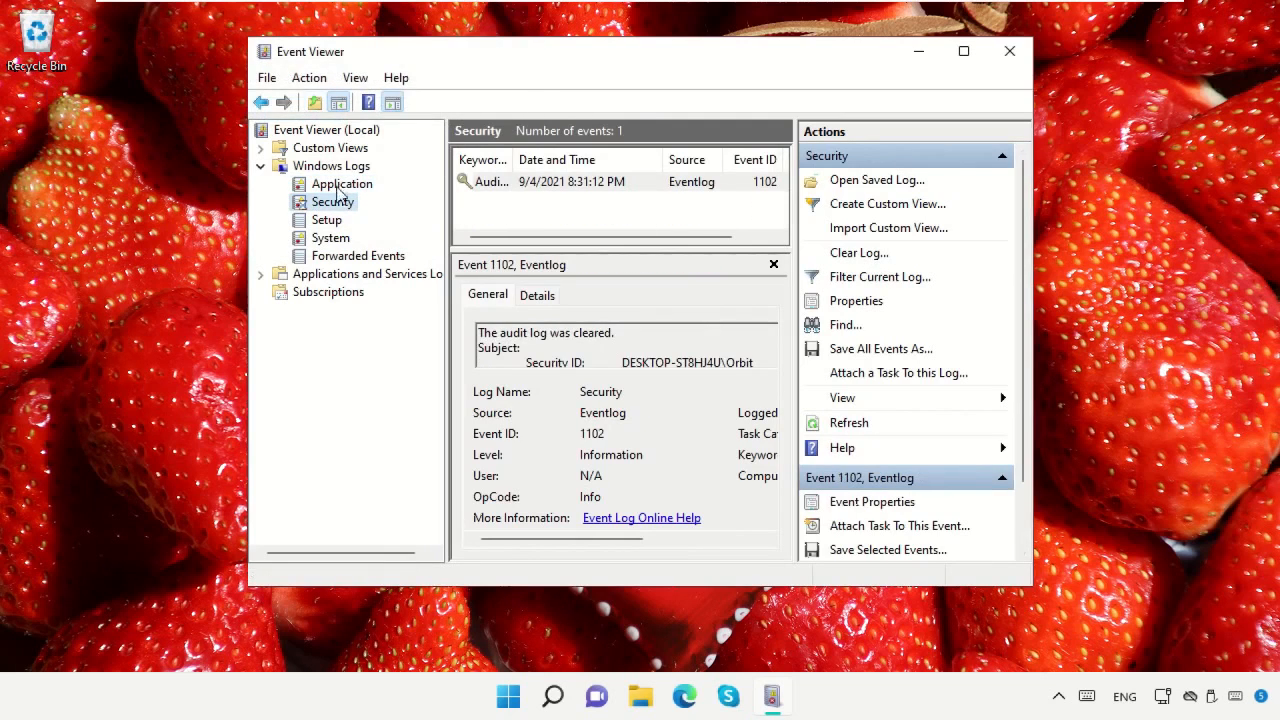
pyautogui.click(330, 220)
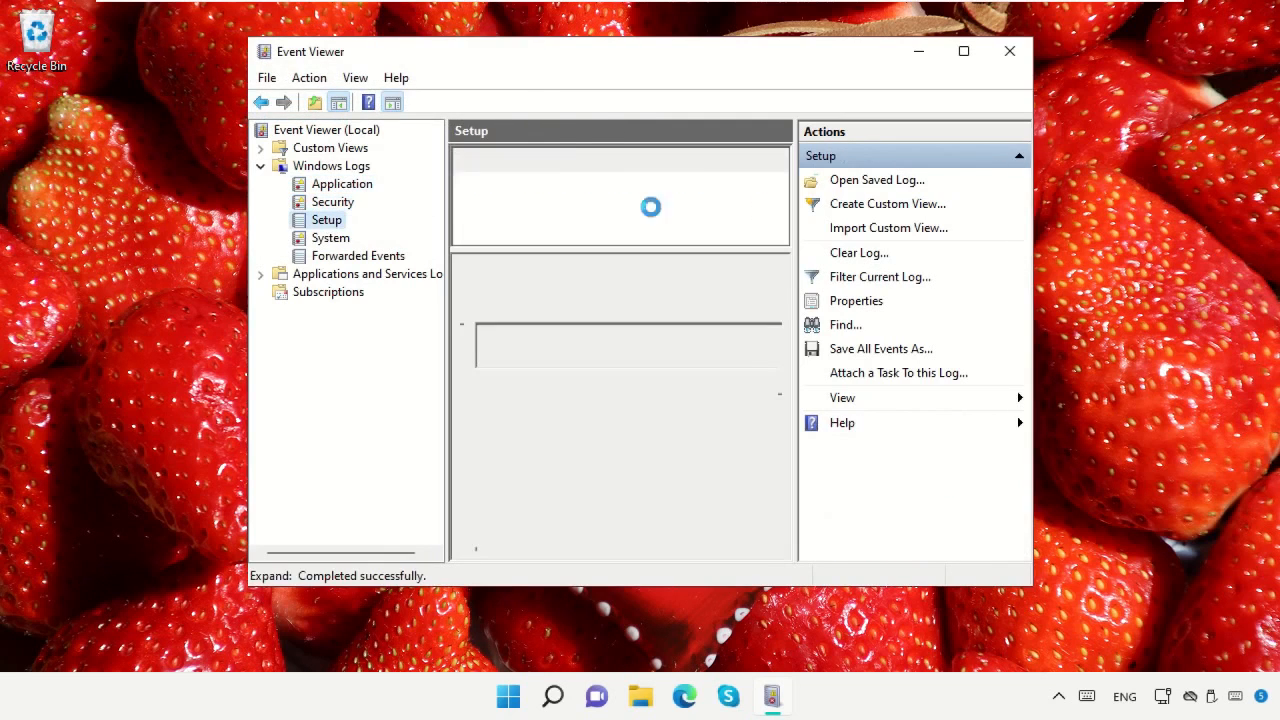
pyautogui.click(830, 253)
pyautogui.click(322, 143)
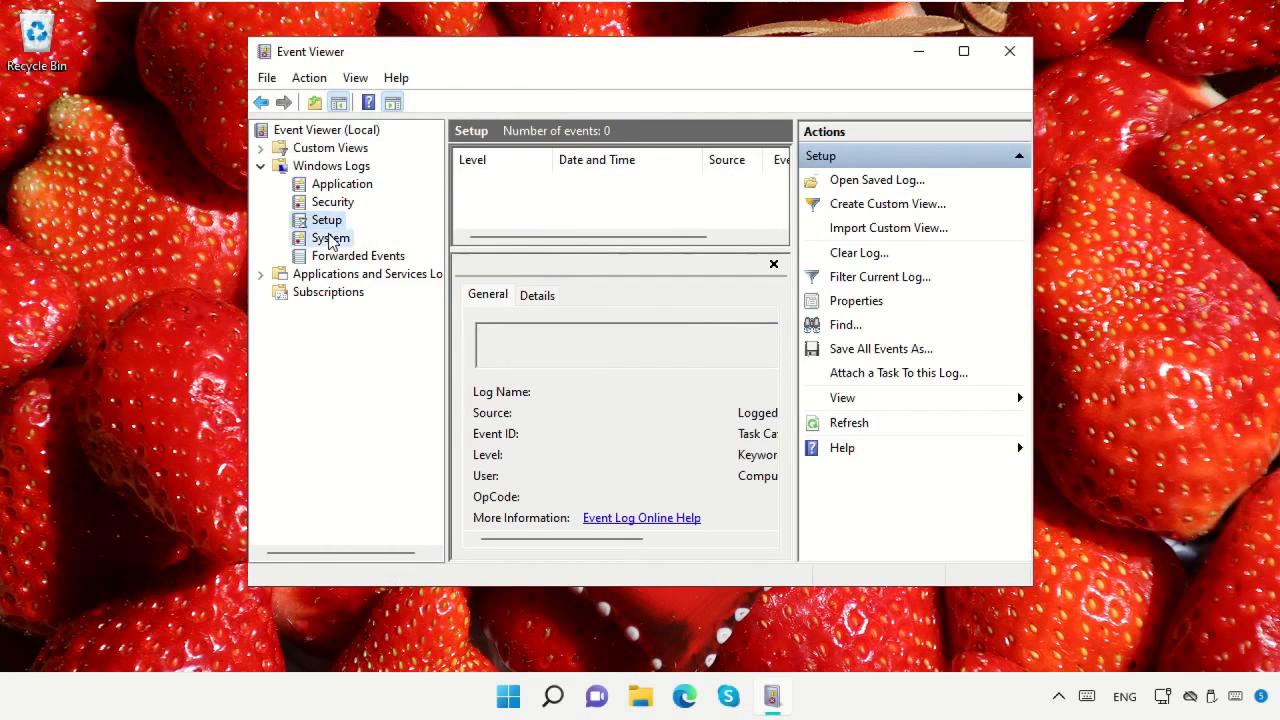
# Clear the System and Forwarded Events logs without saving their contents, and close Event Viewer
pyautogui.click(305, 238)
pyautogui.click(872, 258)
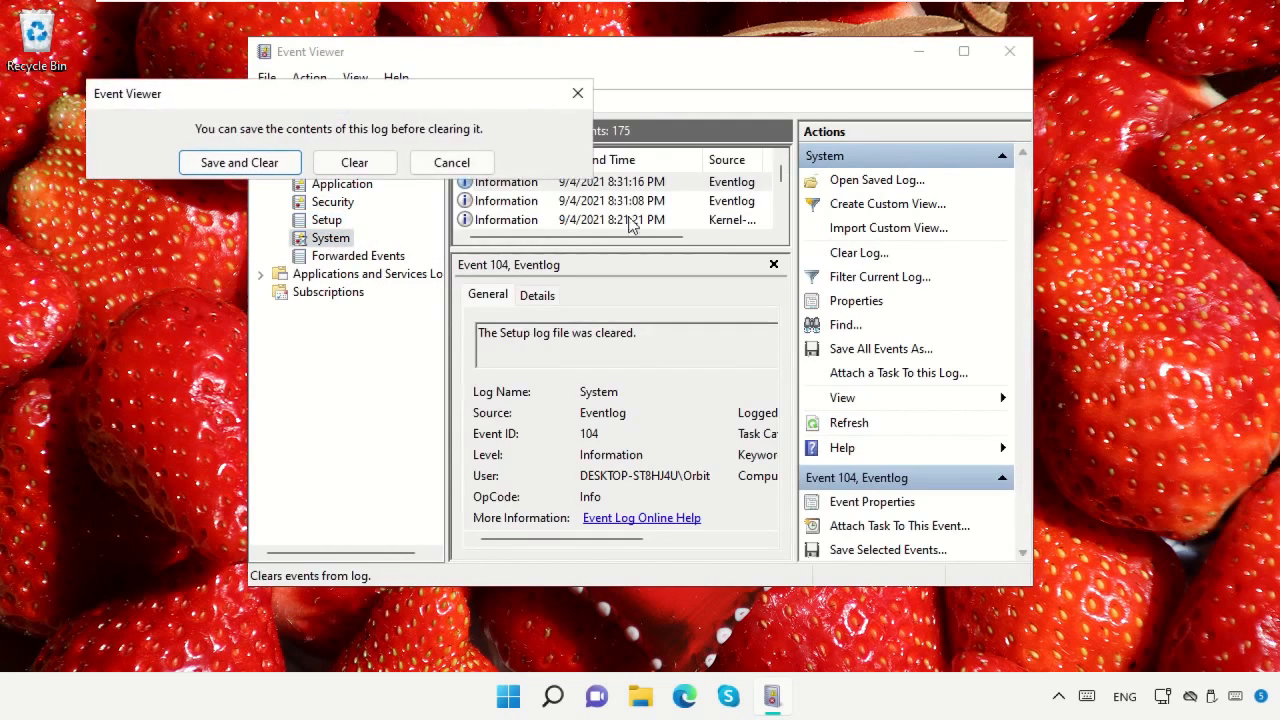
pyautogui.click(358, 163)
pyautogui.click(380, 256)
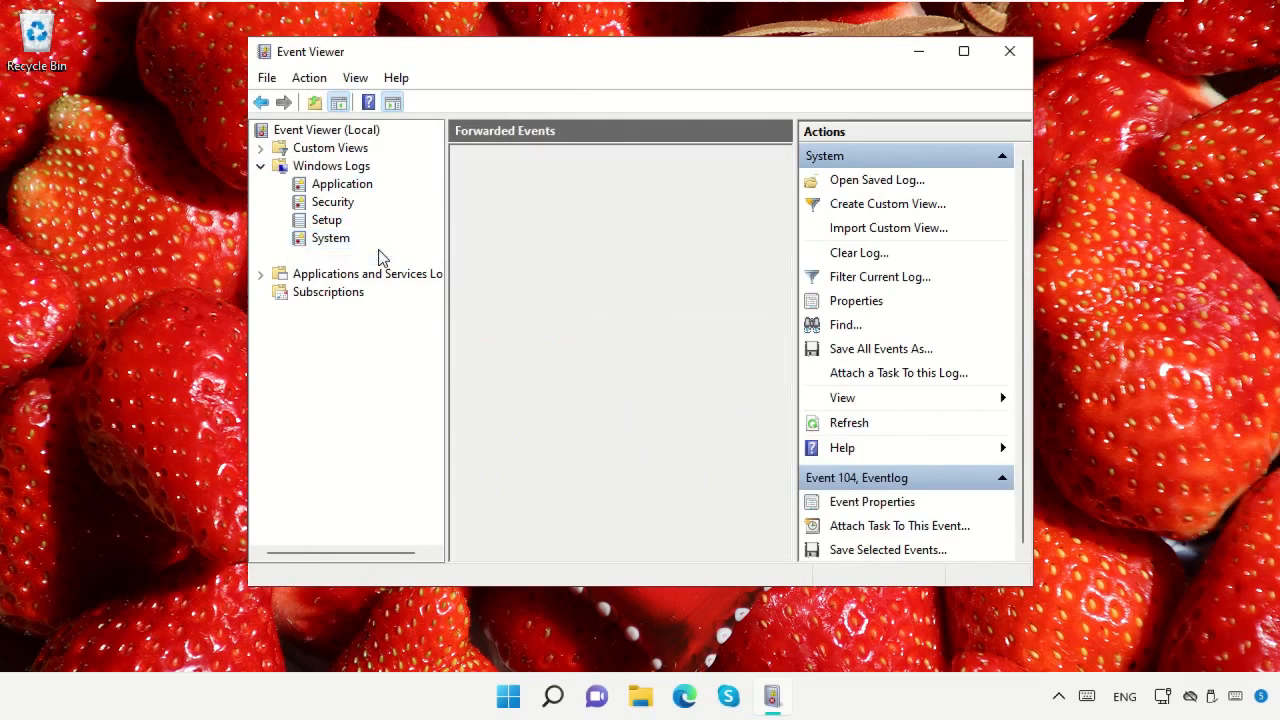
pyautogui.click(847, 256)
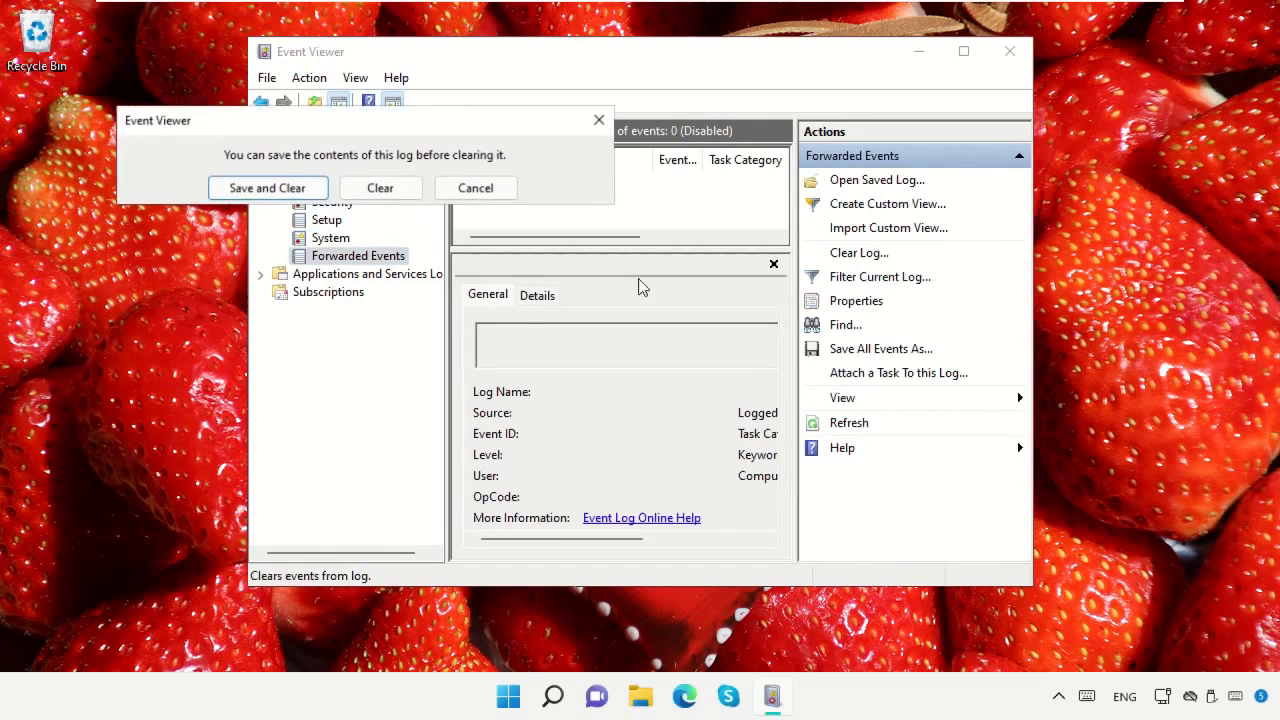
pyautogui.click(370, 190)
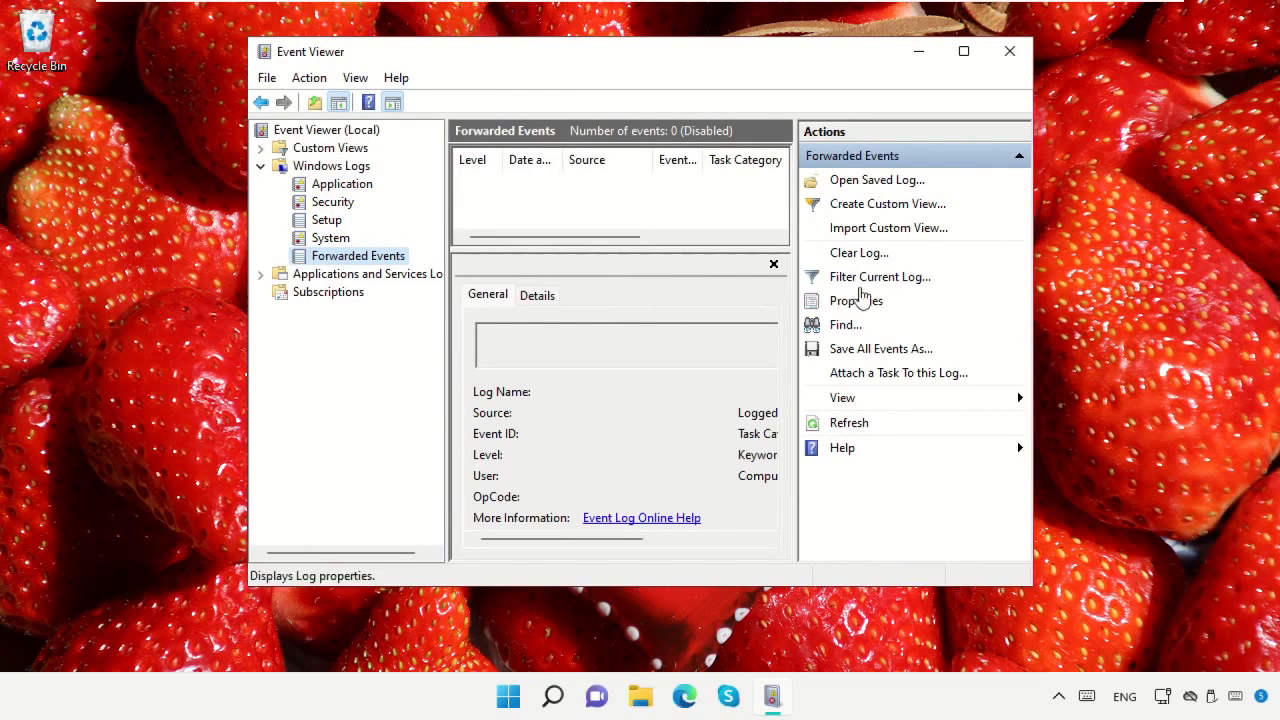
pyautogui.click(1009, 51)
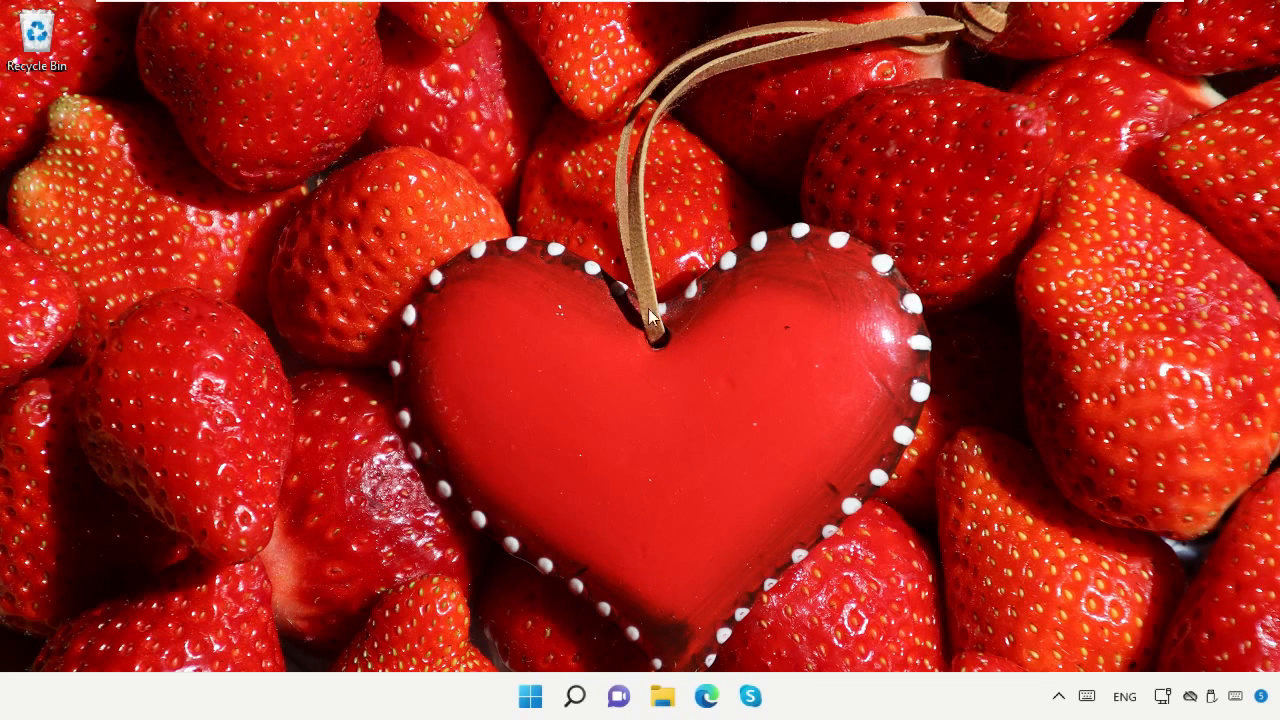
pyautogui.rightClick(531, 694)
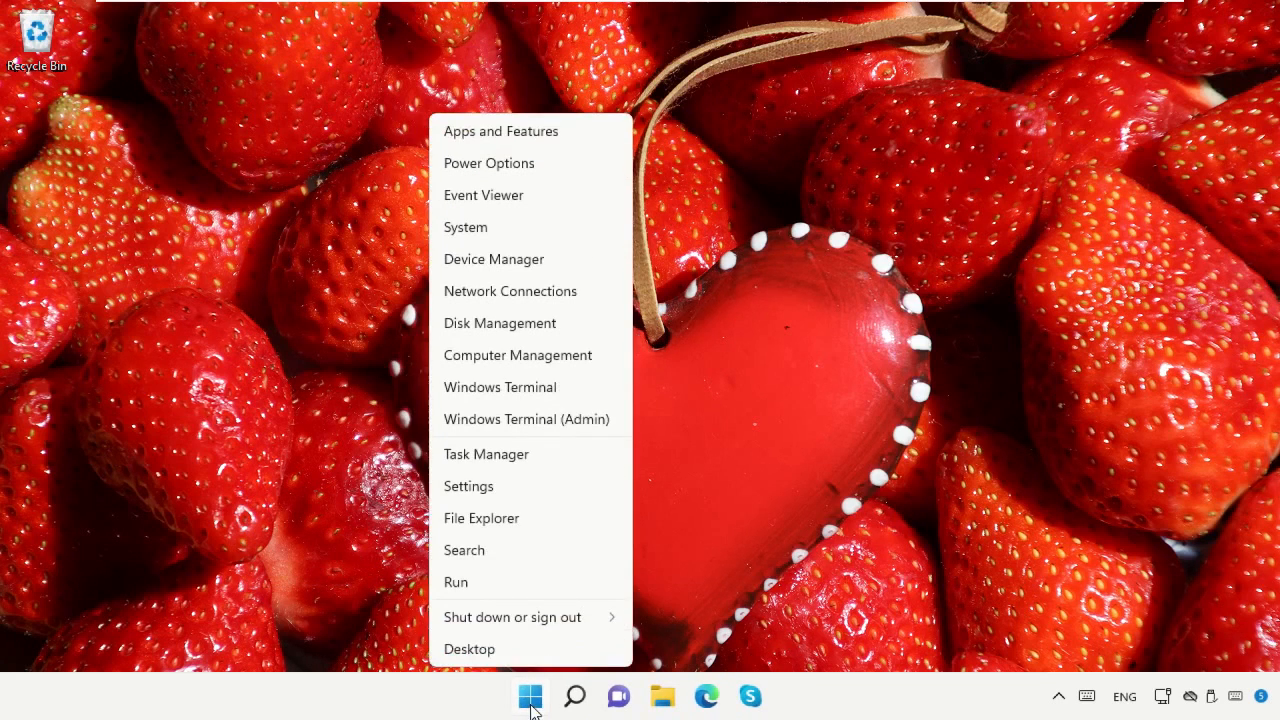
pyautogui.moveTo(524, 626)
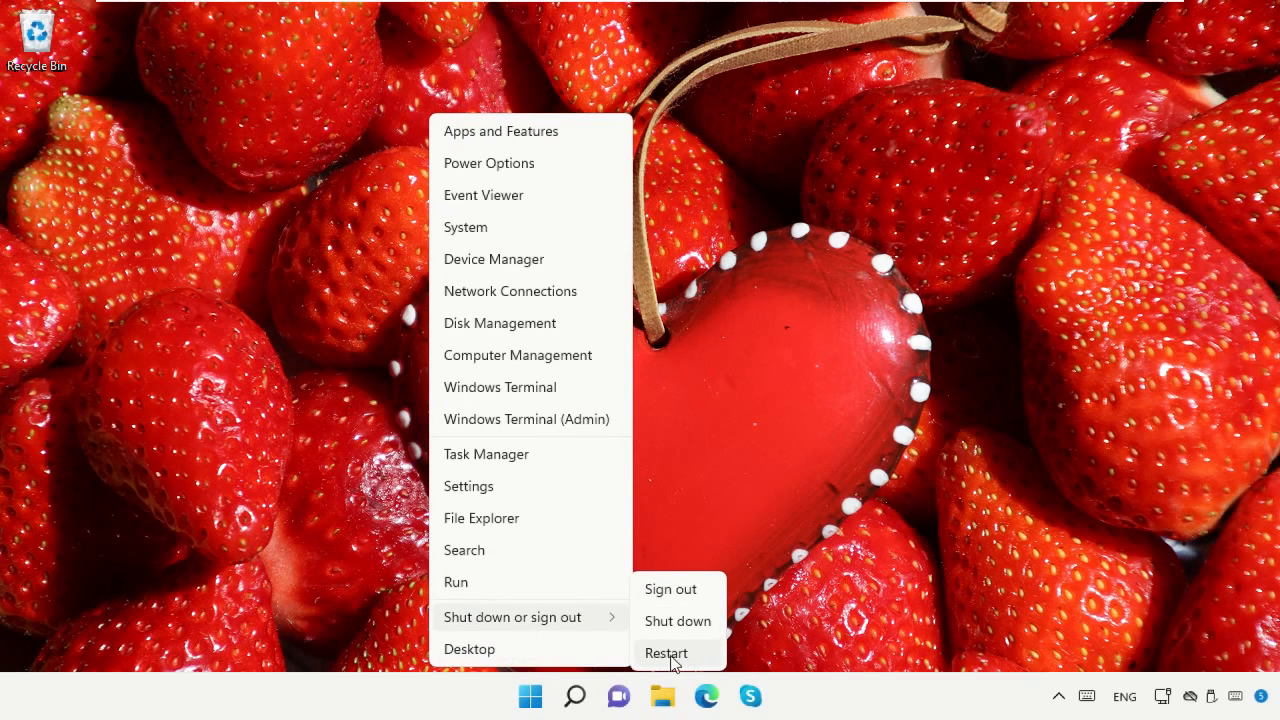
pyautogui.click(788, 332)
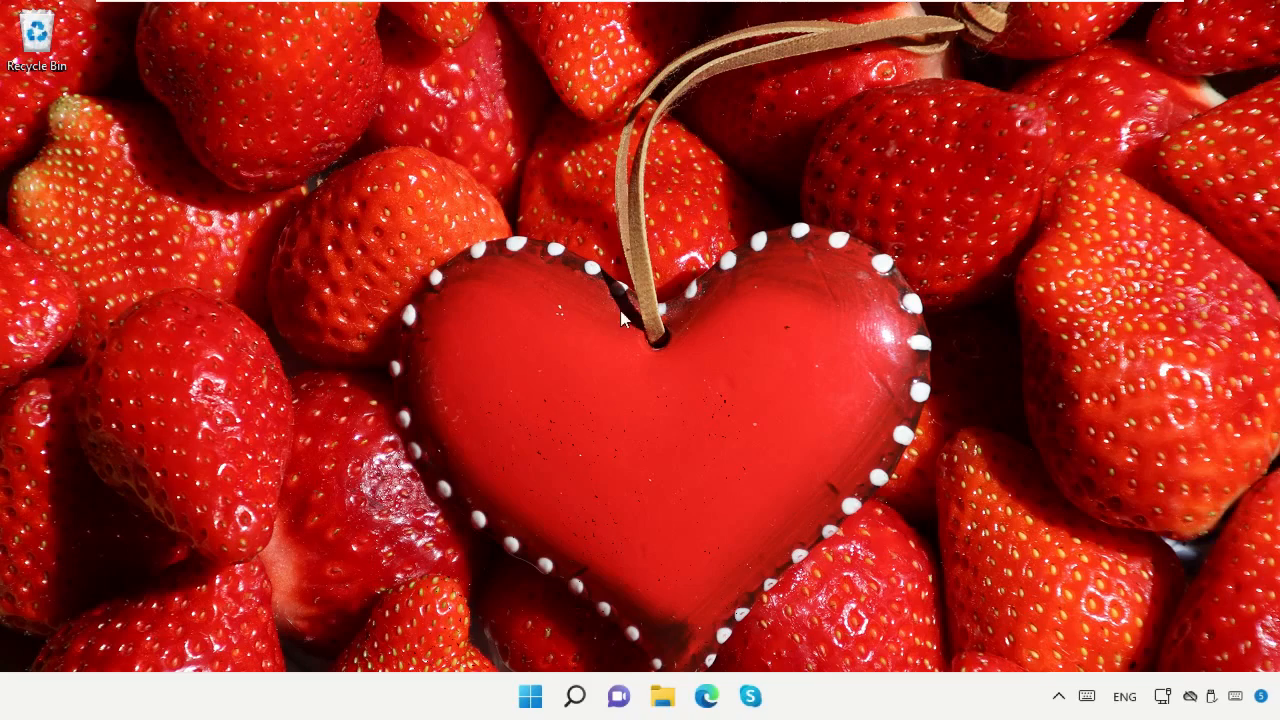